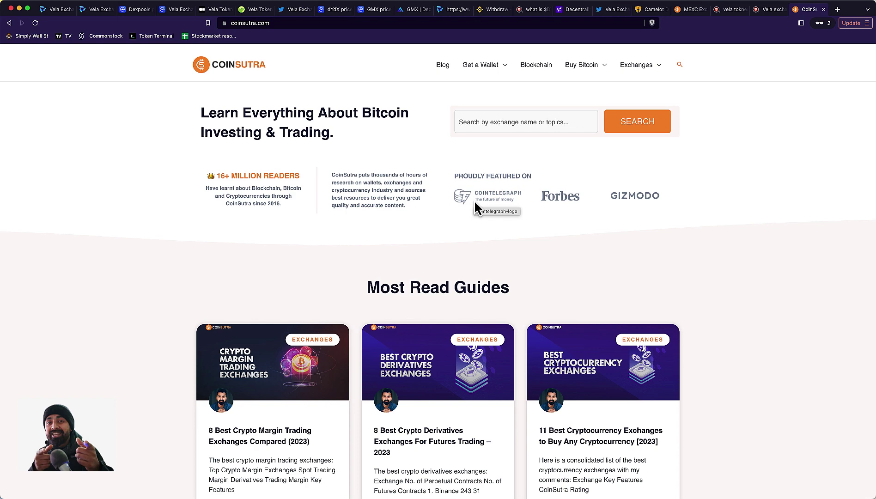
# Step: Leave CoinSutra for the Vela Exchange home page, scrolled up to 'The New Era of Perpetual DEXs' headline
pyautogui.scroll(-1, 474, 200)
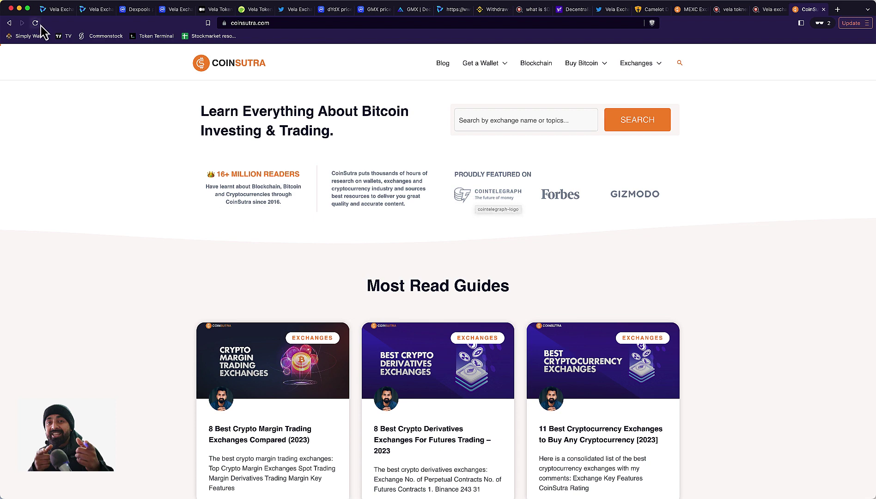
pyautogui.click(51, 10)
pyautogui.click(94, 9)
pyautogui.scroll(8, 279, 202)
pyautogui.scroll(3, 278, 203)
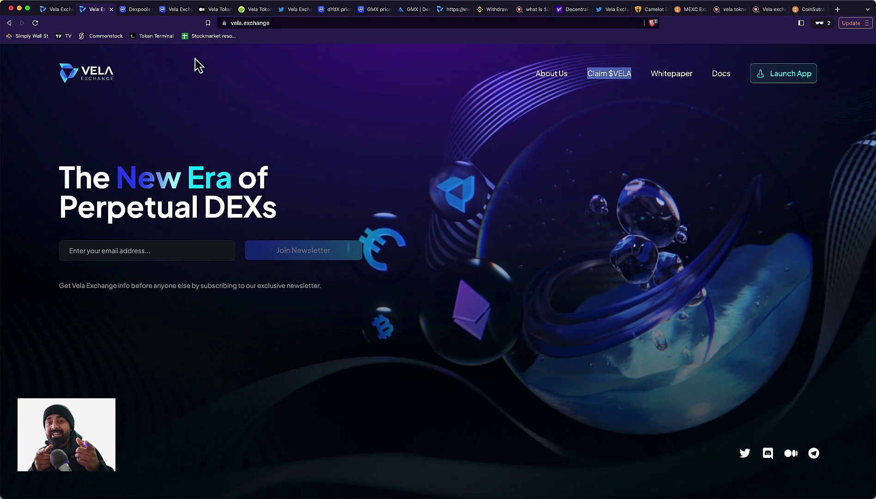
# Step: Open the Yahoo Finance article on Vela's DXP rally and highlight the Dexpools and Arbitrum passages
pyautogui.click(573, 9)
pyautogui.moveTo(382, 292); pyautogui.dragTo(506, 292)
pyautogui.click(283, 307)
pyautogui.moveTo(254, 303); pyautogui.dragTo(345, 309)
pyautogui.click(336, 308)
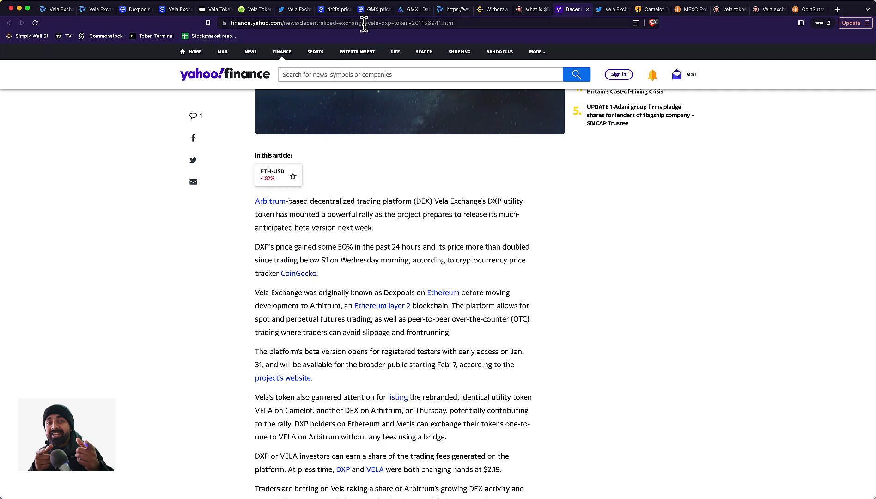
# Step: Open the GMX CoinMarketCap page and switch its price chart from YTD to ALL history
pyautogui.click(372, 9)
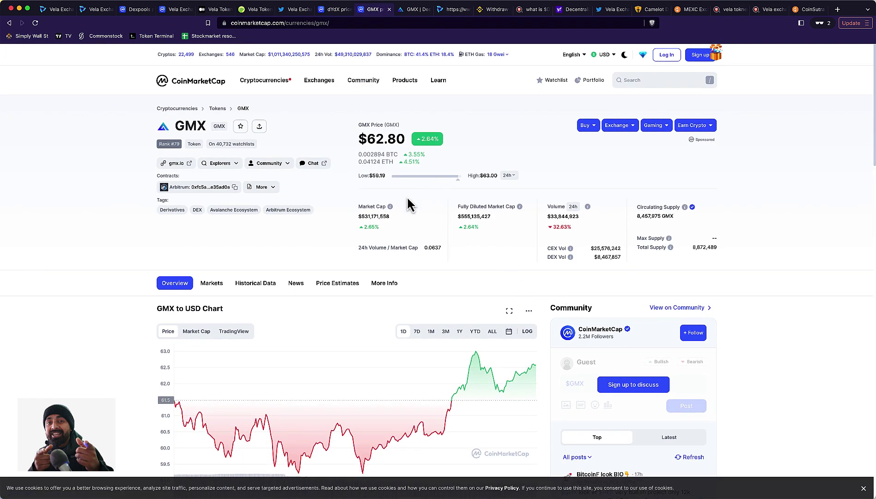
pyautogui.scroll(-1, 441, 190)
pyautogui.click(474, 282)
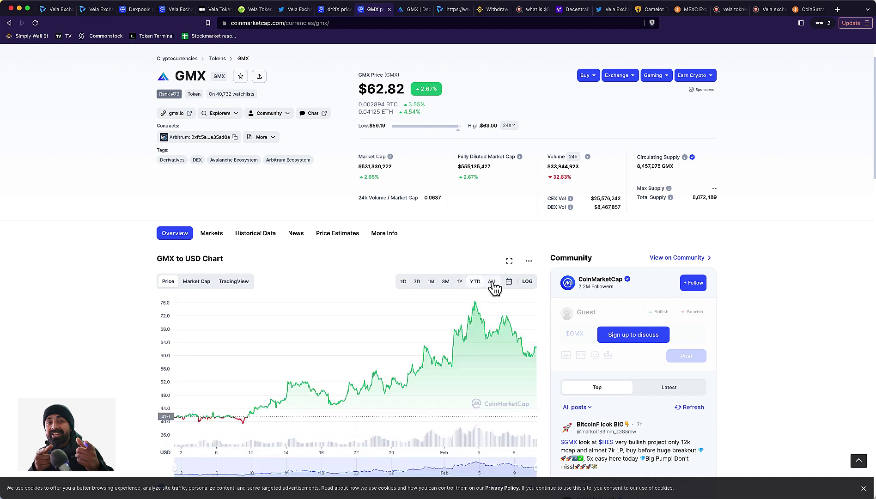
pyautogui.click(492, 283)
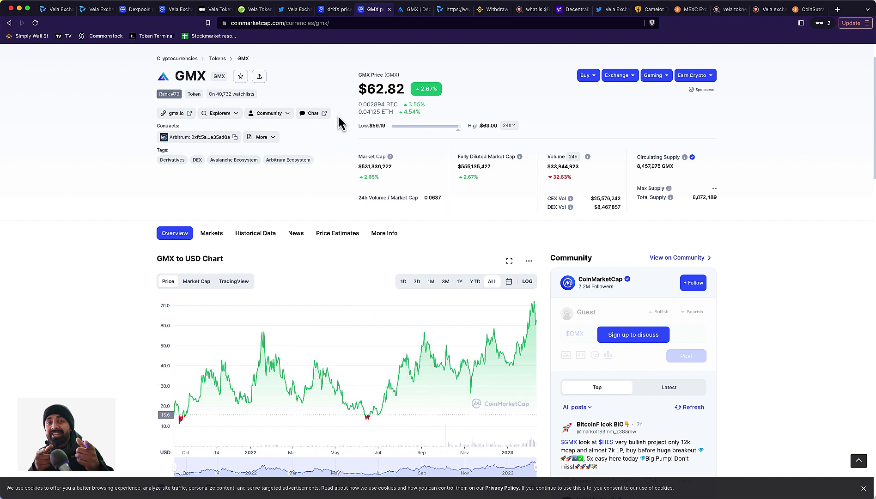
pyautogui.moveTo(354, 94); pyautogui.dragTo(408, 92)
pyautogui.click(403, 90)
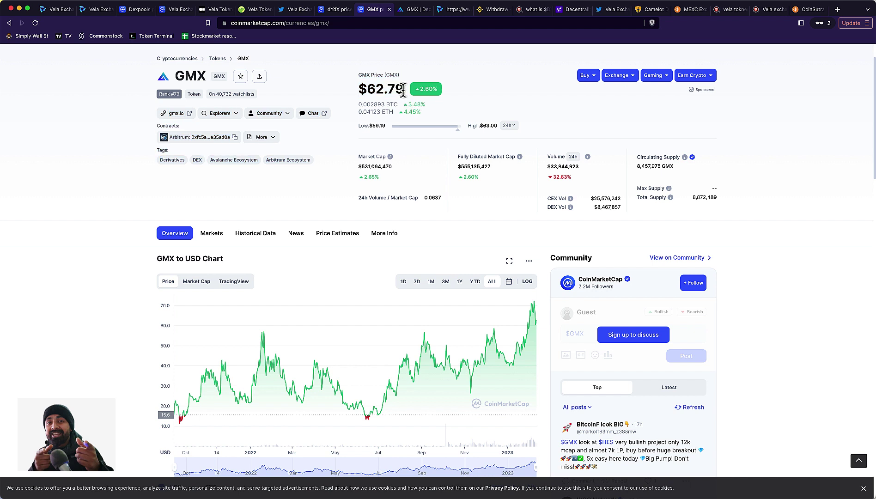
# Step: Set the low/high range to 1y, showing $11.49 low and $76.96 high
pyautogui.scroll(1, 399, 90)
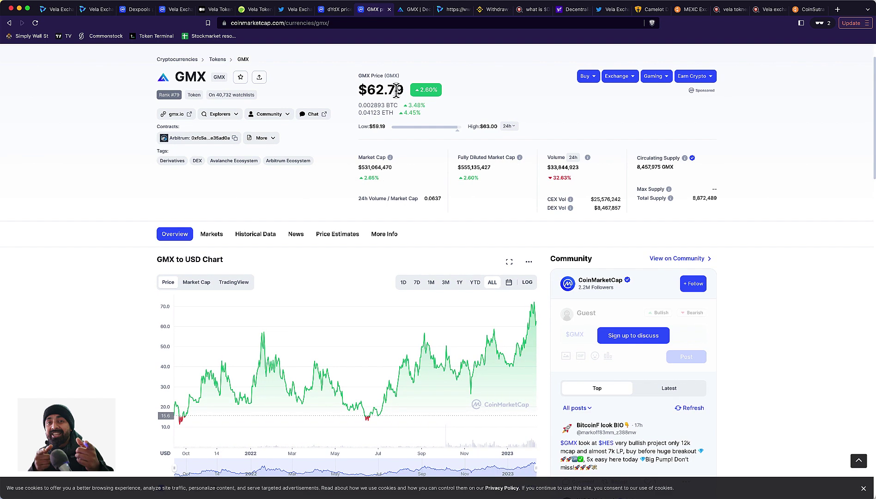
pyautogui.scroll(2, 392, 93)
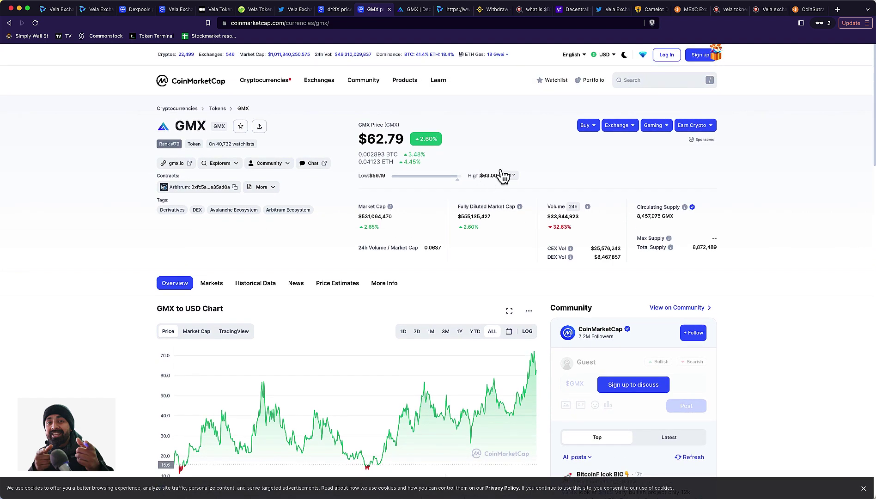
pyautogui.click(506, 176)
pyautogui.click(505, 226)
pyautogui.moveTo(479, 175); pyautogui.dragTo(496, 176)
pyautogui.click(472, 176)
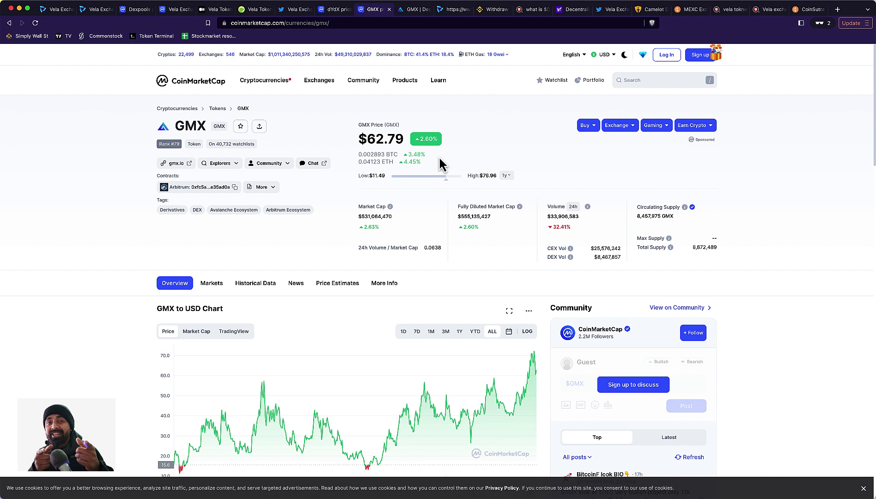
pyautogui.scroll(-1, 413, 108)
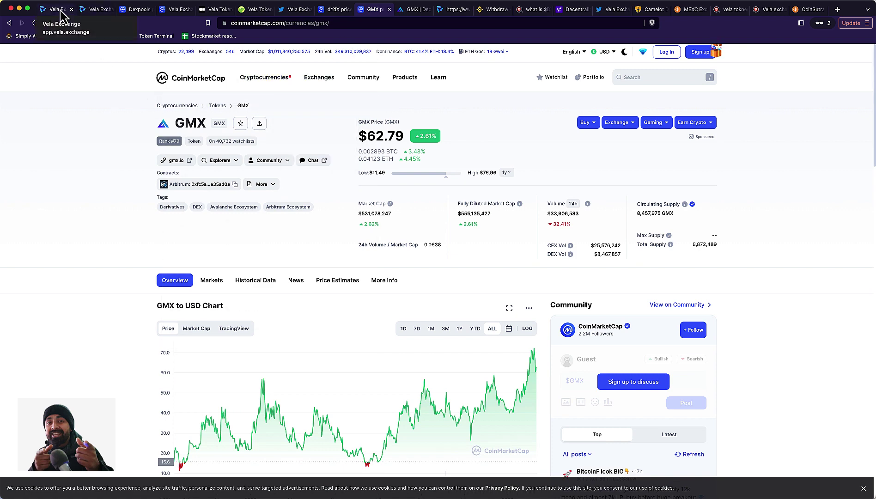
# Step: Return to vela.exchange and turn Brave Shields off for the site
pyautogui.click(89, 11)
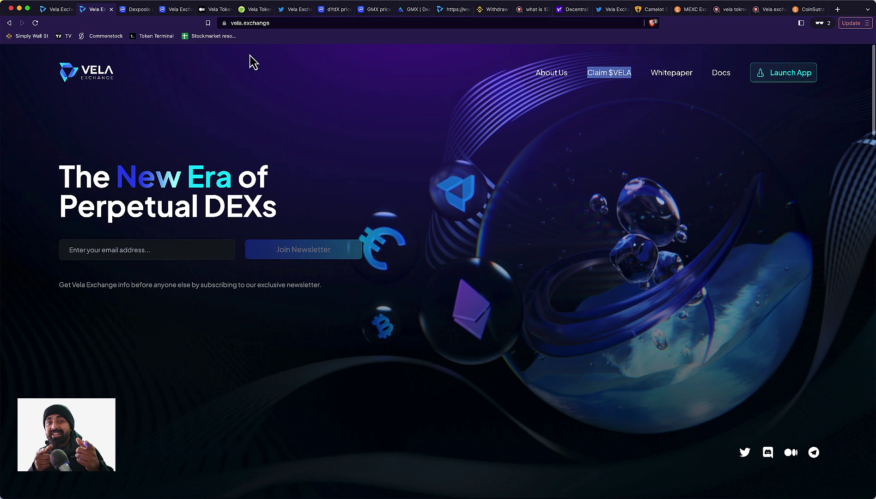
pyautogui.click(652, 22)
pyautogui.click(638, 89)
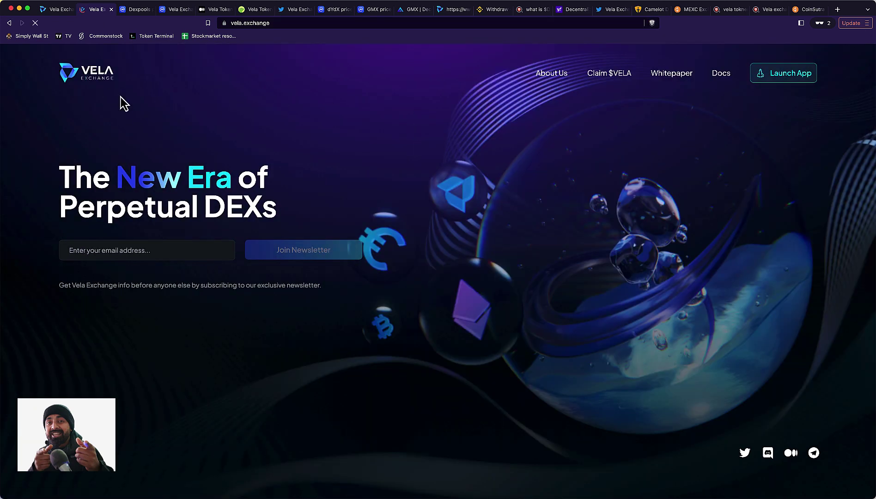
# Step: Go to the Vela trading app and bring up the MetaMask, Wallet Connect and Coinbase Wallet options
pyautogui.click(57, 9)
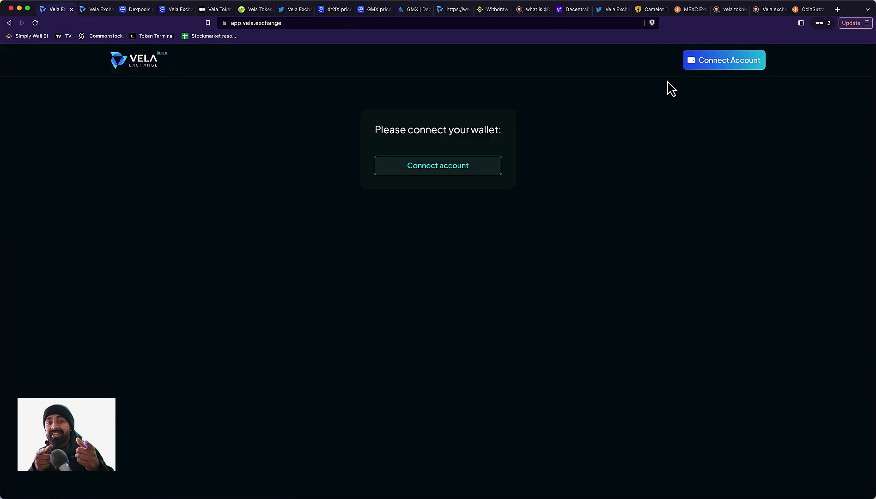
pyautogui.click(454, 173)
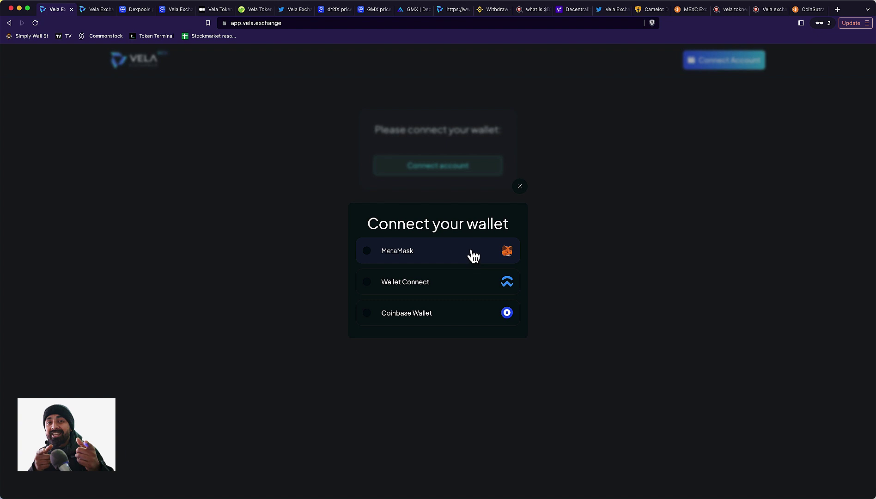
# Step: Switch the MetaMask wallet's network from Ethereum Mainnet to Arbitrum One
pyautogui.press('super+grave')
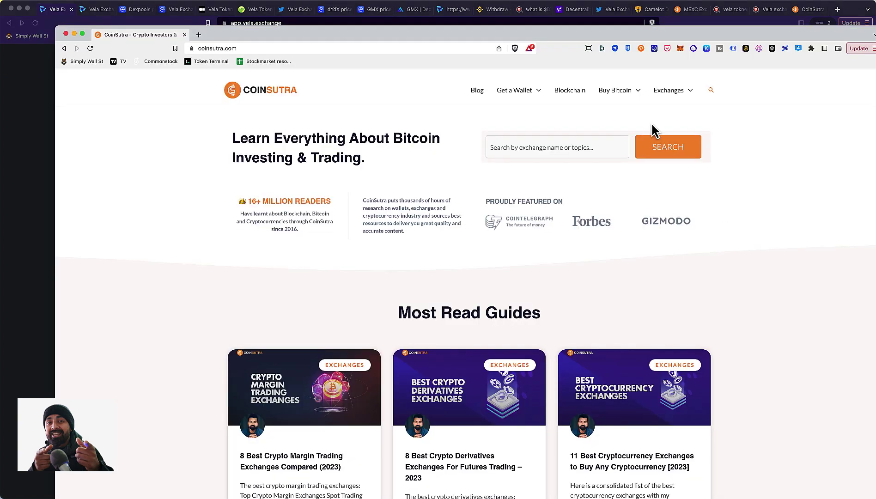
pyautogui.scroll(-2, 661, 80)
pyautogui.scroll(2, 675, 78)
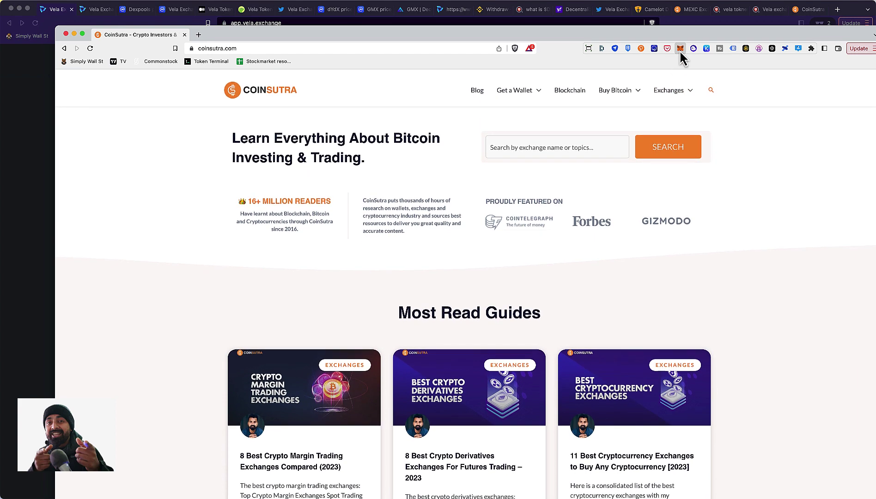
pyautogui.click(680, 53)
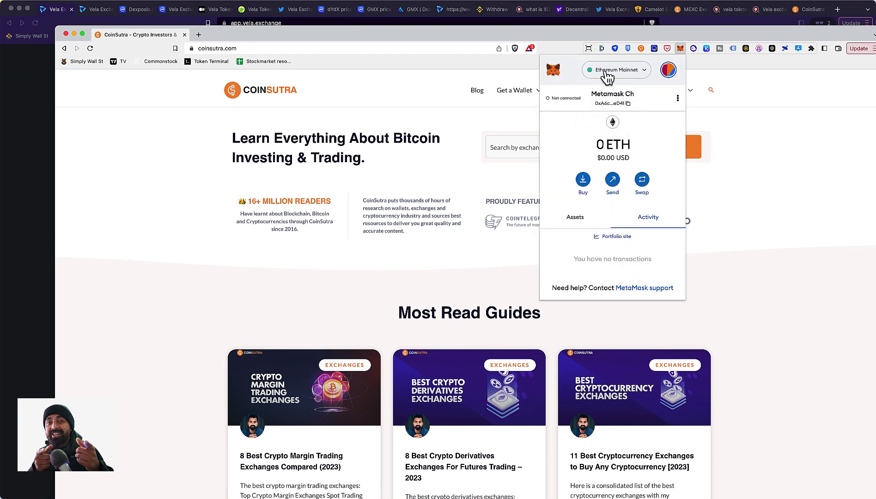
pyautogui.click(628, 75)
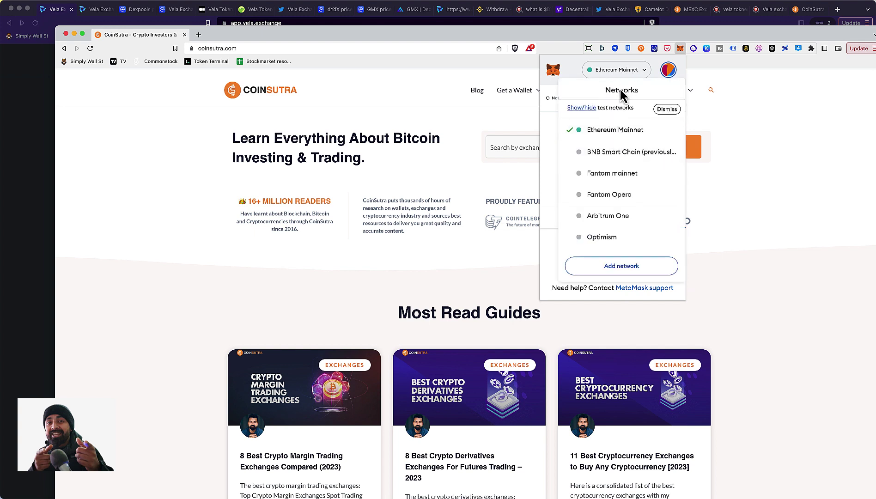
pyautogui.scroll(-1, 644, 215)
pyautogui.scroll(1, 643, 216)
pyautogui.click(622, 217)
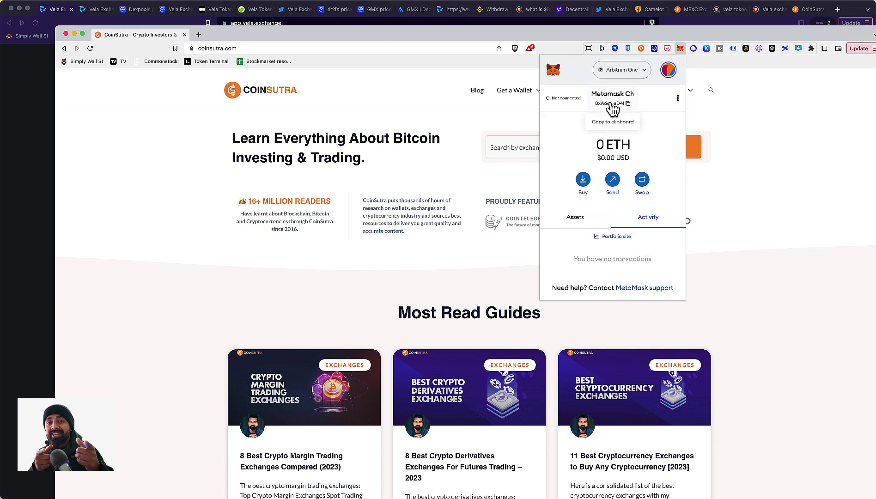
# Step: Confirm Arbitrum One is selected in MetaMask and return to Vela's wallet connection prompt
pyautogui.click(622, 71)
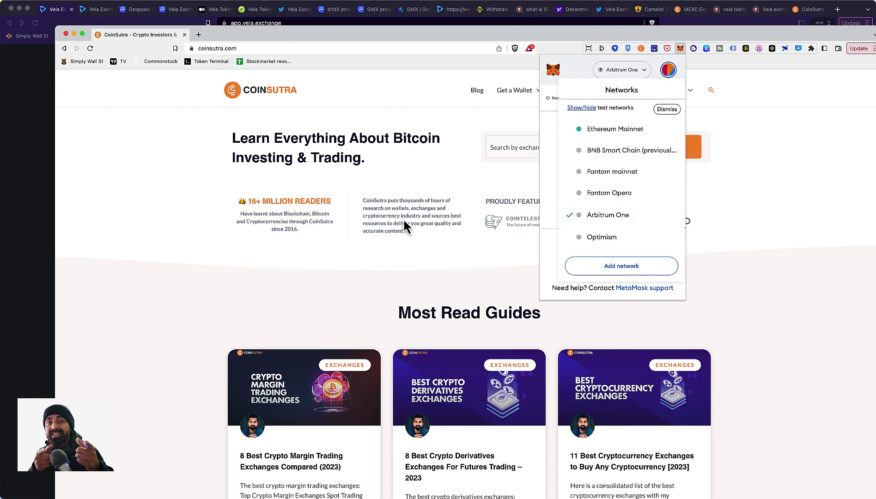
pyautogui.click(32, 197)
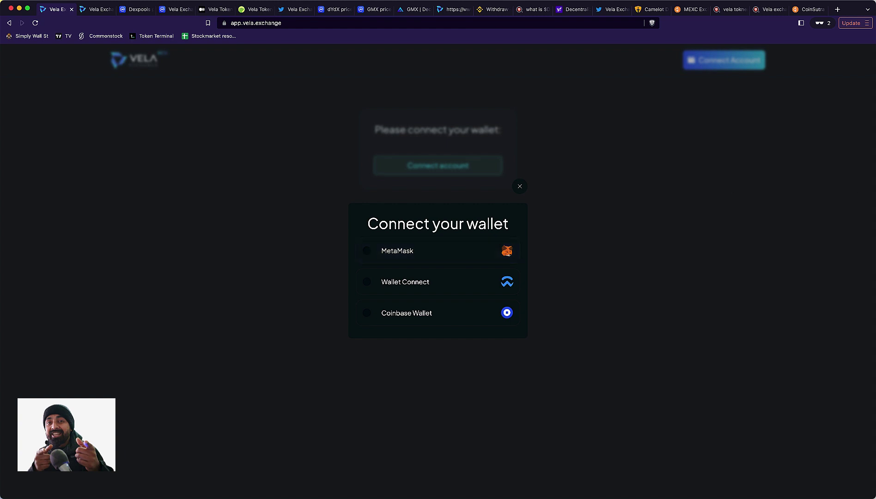
pyautogui.press('super+grave')
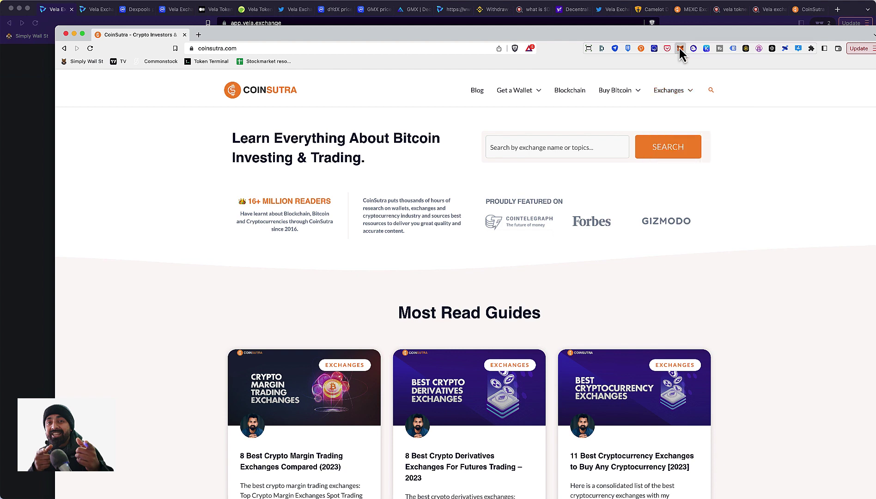
pyautogui.moveTo(655, 113)
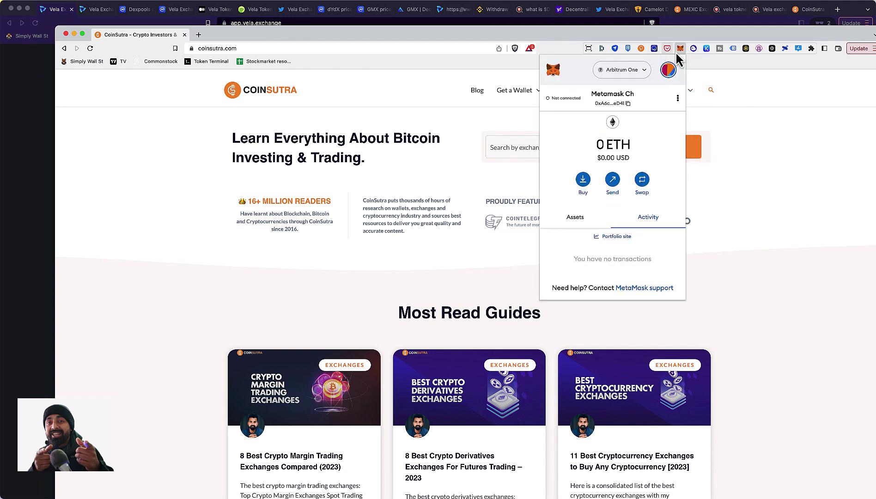
pyautogui.click(631, 73)
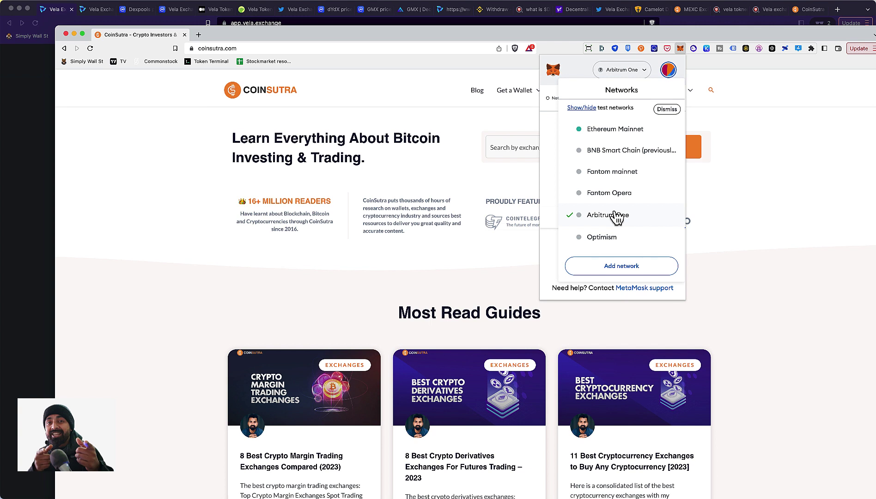
pyautogui.click(19, 237)
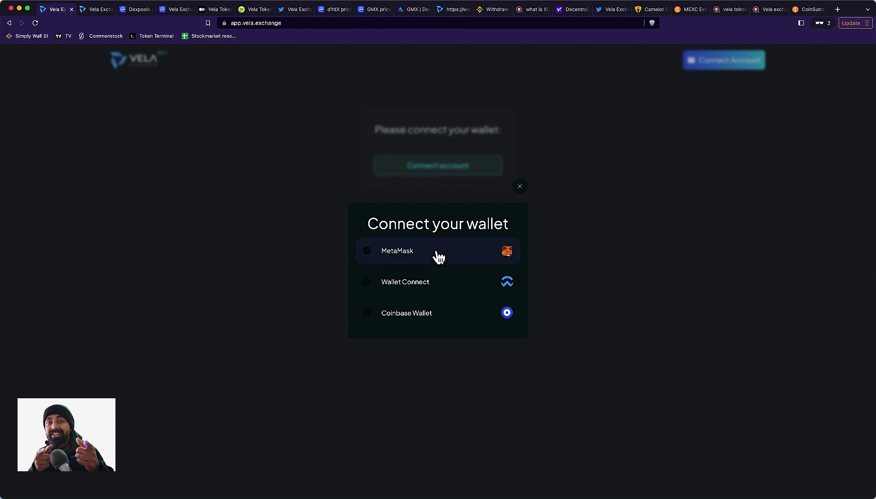
# Step: Connect the wallet to Vela Exchange and sign in with its address
pyautogui.click(434, 284)
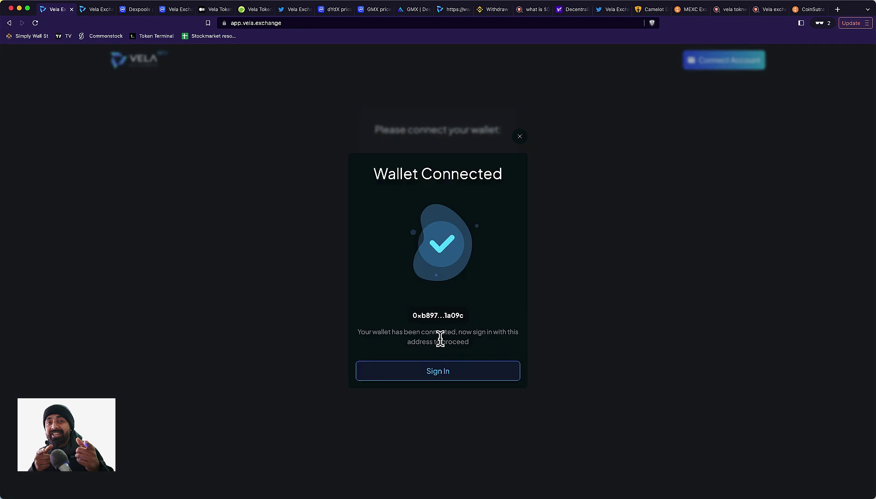
pyautogui.click(450, 380)
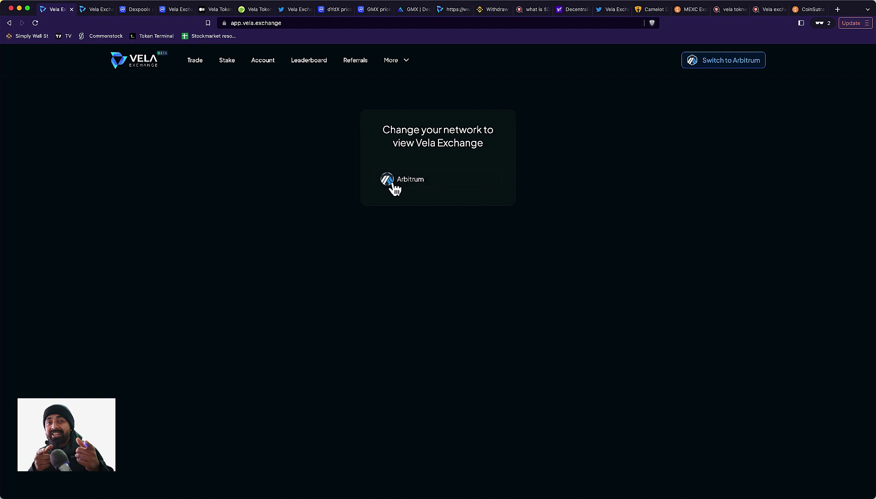
# Step: Switch Vela to Arbitrum, browse the loaded Dashboard, and open the Bitcoin BTC/USD trade page
pyautogui.click(418, 183)
pyautogui.scroll(-1, 602, 89)
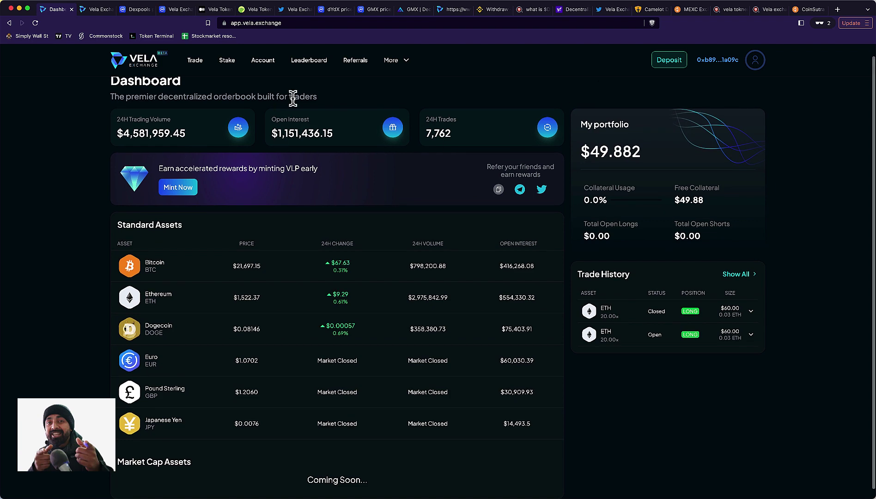
pyautogui.scroll(-2, 292, 91)
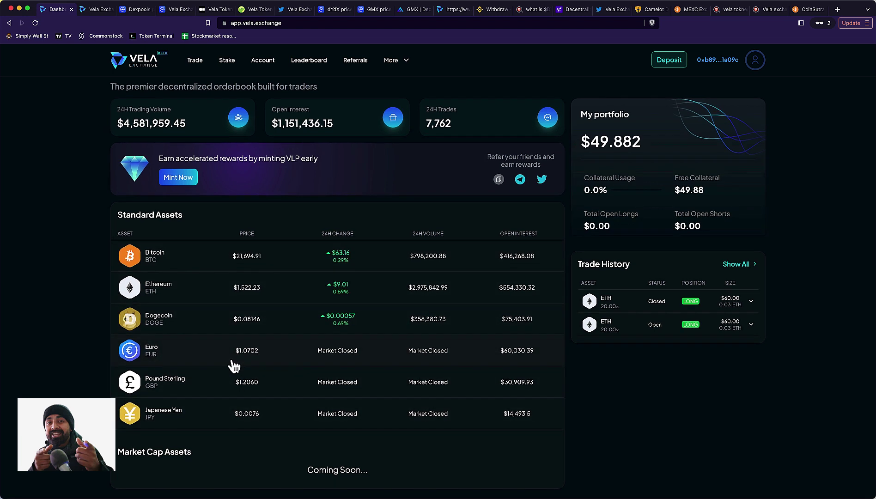
pyautogui.scroll(1, 203, 318)
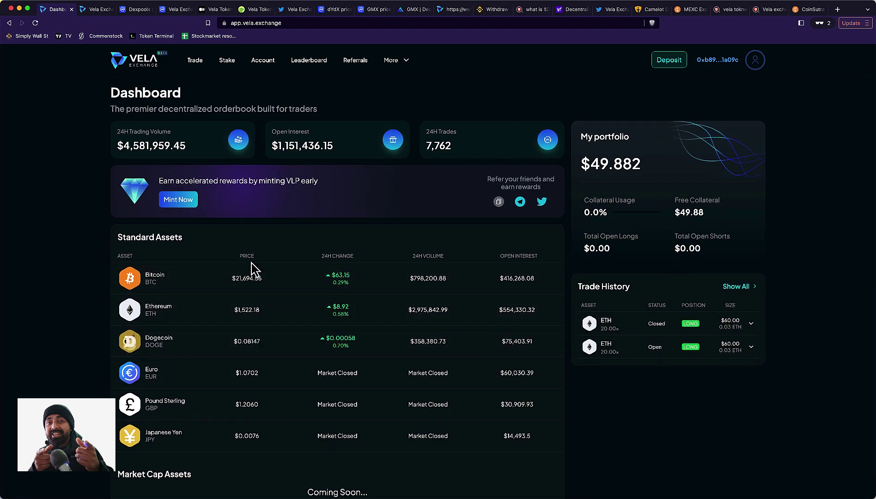
pyautogui.click(252, 286)
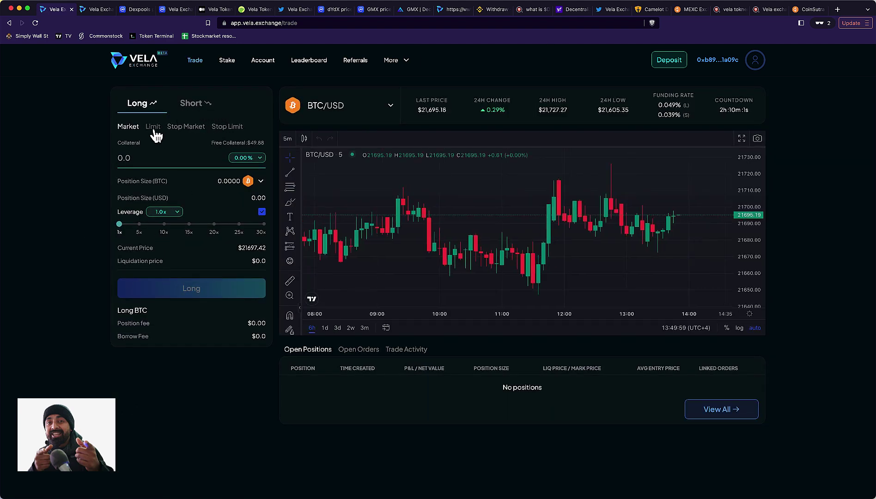
# Step: Preview the Stop Limit order type and leverage levels, leaving a Market order at 1.0x
pyautogui.click(190, 131)
pyautogui.click(225, 132)
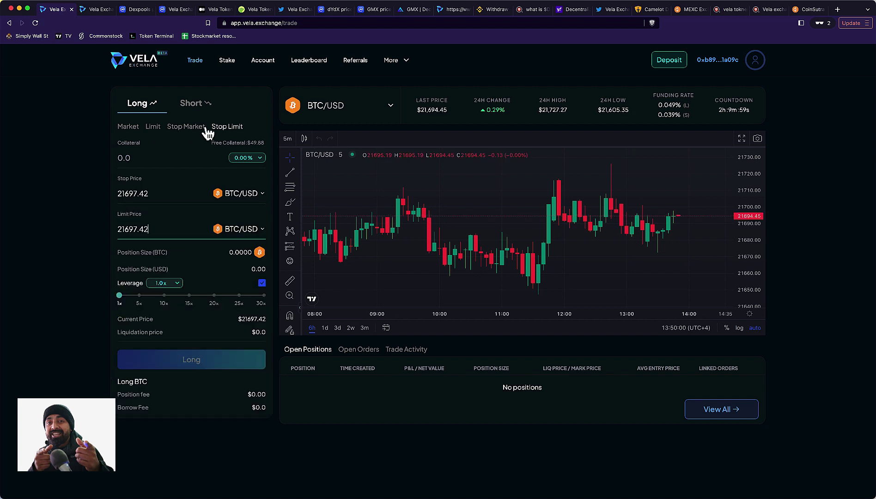
pyautogui.click(128, 131)
pyautogui.click(171, 214)
pyautogui.click(71, 259)
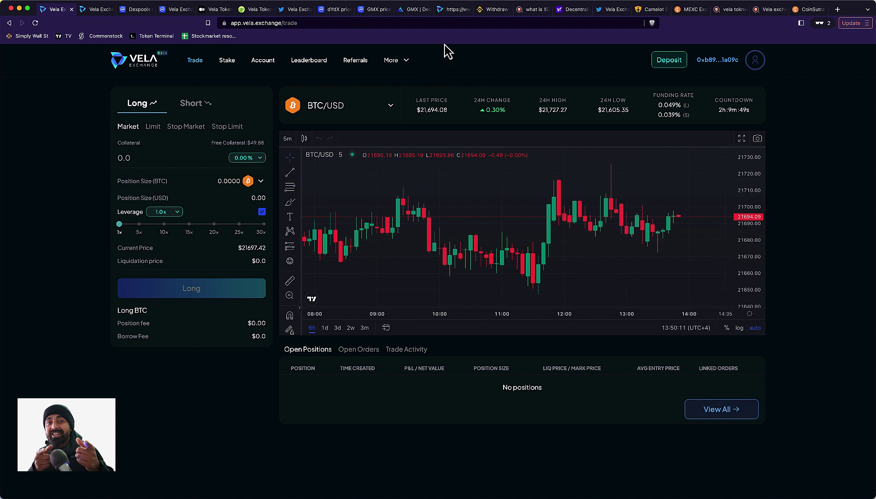
# Step: Preview the deposit form with USDC selected, then go to Account Overview
pyautogui.click(665, 62)
pyautogui.click(509, 206)
pyautogui.click(508, 210)
pyautogui.click(520, 162)
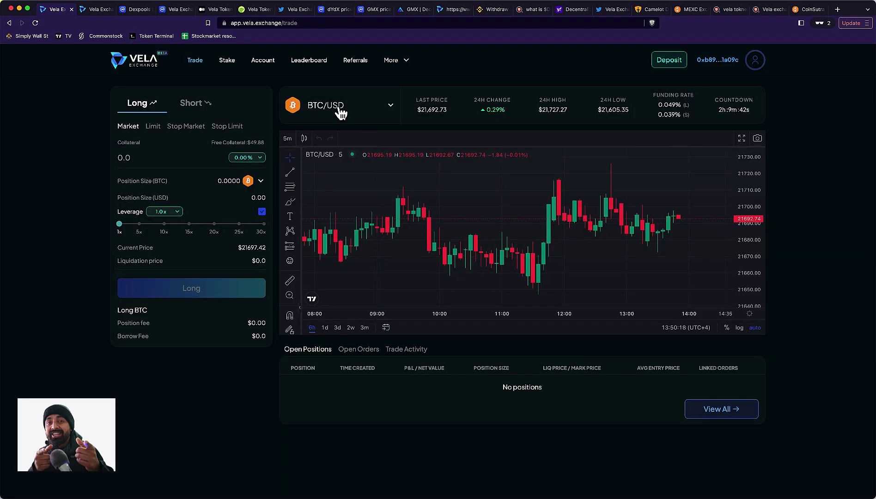
pyautogui.click(262, 65)
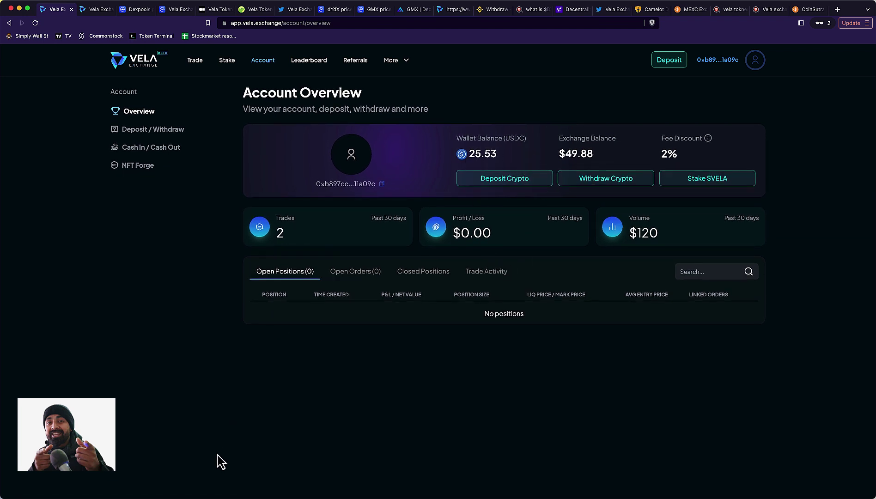
# Step: After reviewing the 25.53 USDC and $49.88 balances, bring the CoinSutra window forward
pyautogui.press('super+grave')
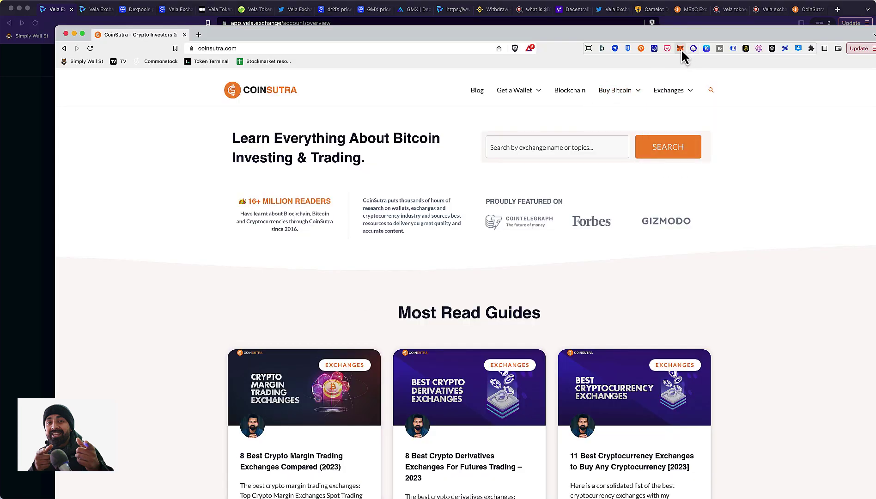
# Step: Open the MetaMask wallet on Arbitrum One (0 ETH) and copy its account address
pyautogui.click(680, 49)
pyautogui.click(609, 104)
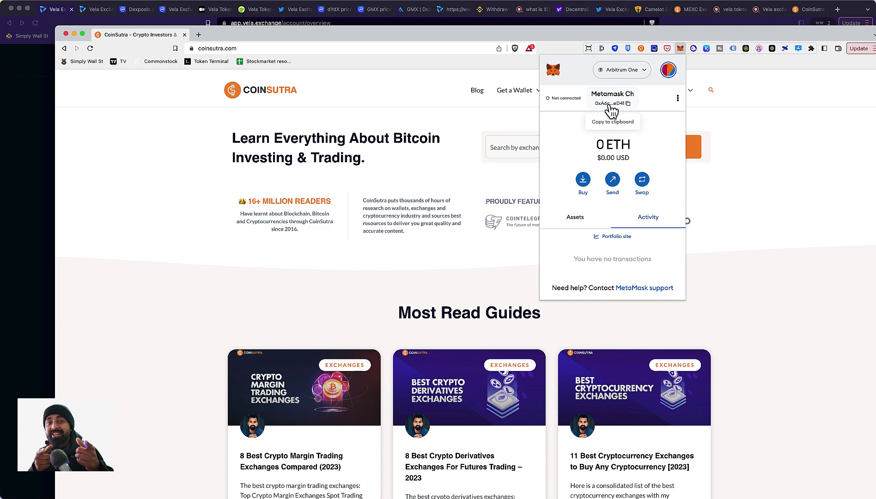
# Step: Start a Binance crypto withdrawal with ETH selected as the coin
pyautogui.click(490, 14)
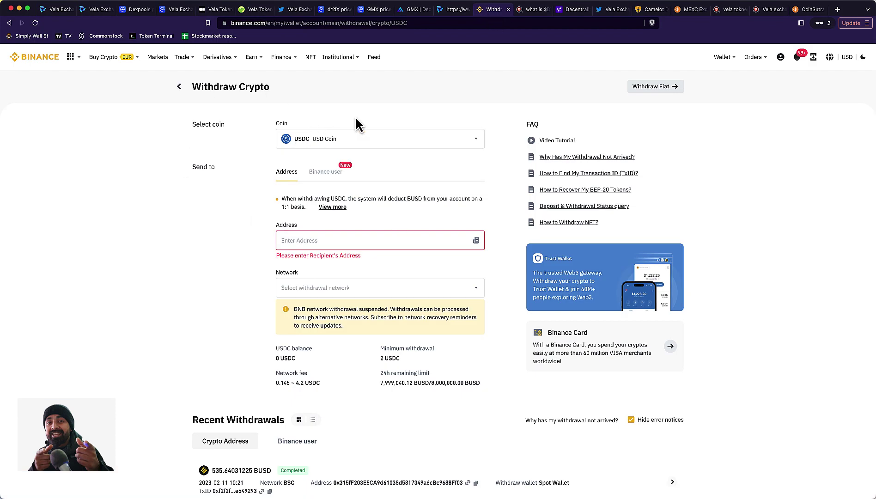
pyautogui.click(338, 144)
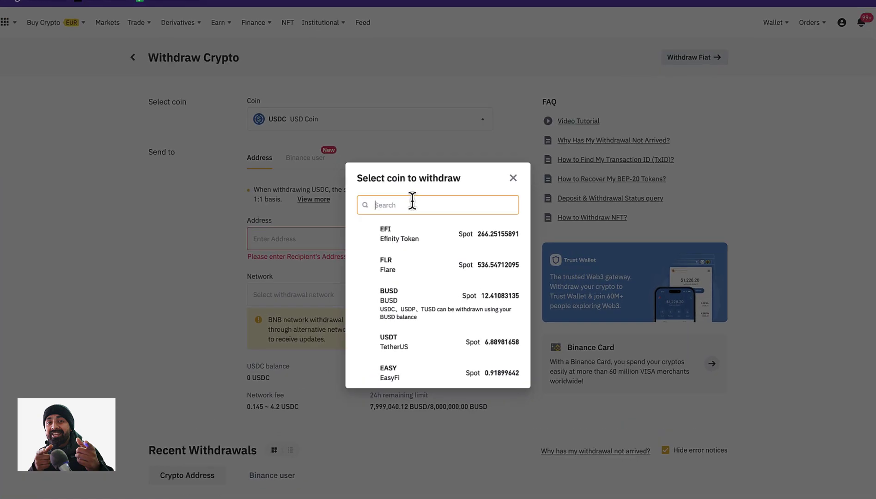
pyautogui.write('ETH')
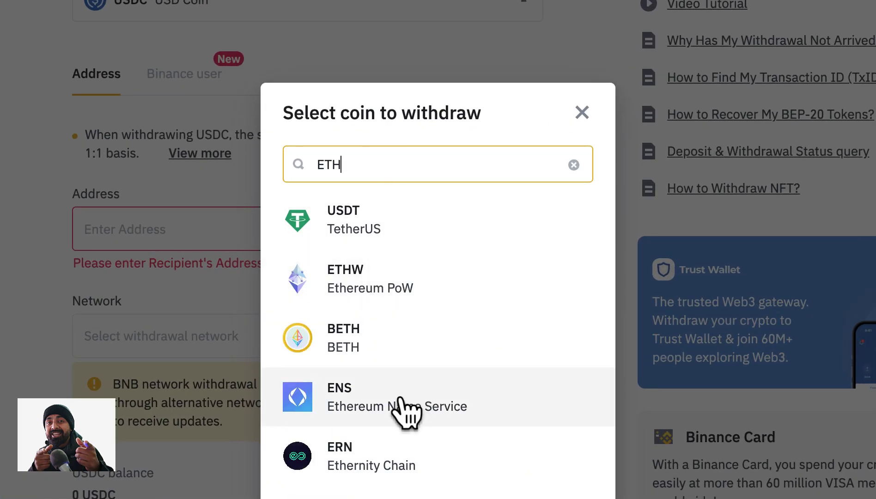
pyautogui.scroll(-2, 386, 480)
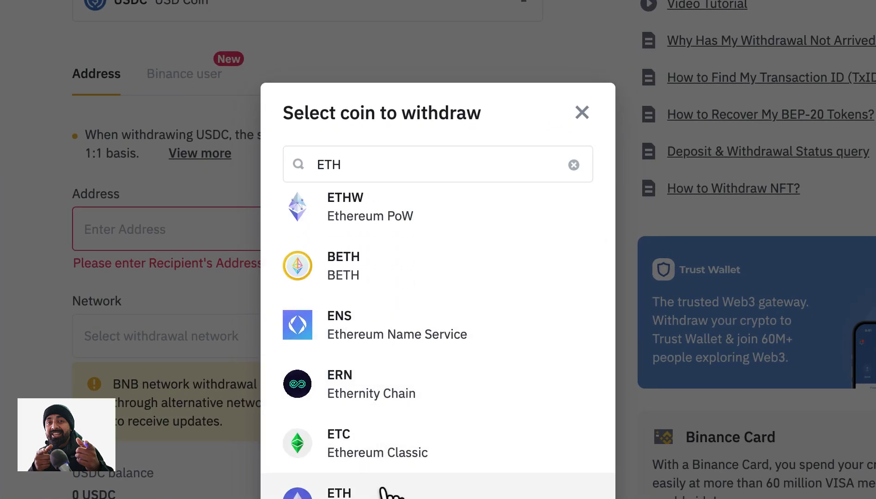
pyautogui.click(391, 489)
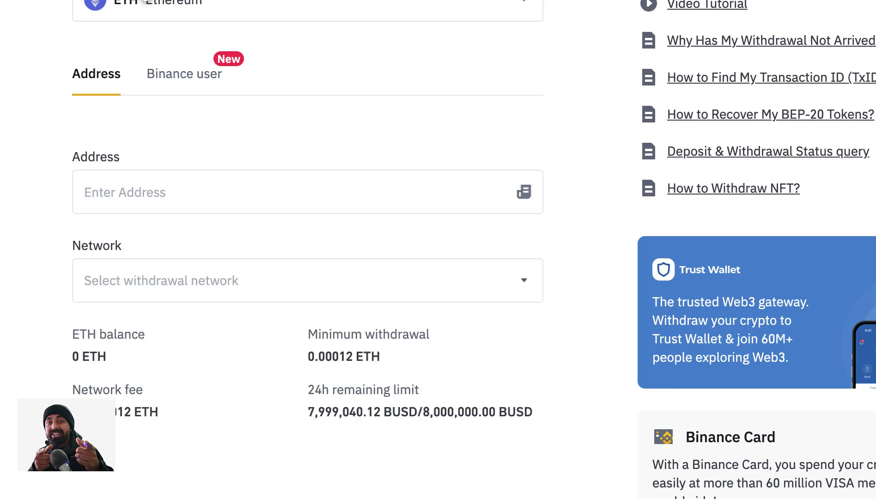
# Step: Paste the wallet address, choose the Arbitrum One network and enter an amount of 1
pyautogui.click(136, 180)
pyautogui.hotkey('ctrl', 'v')
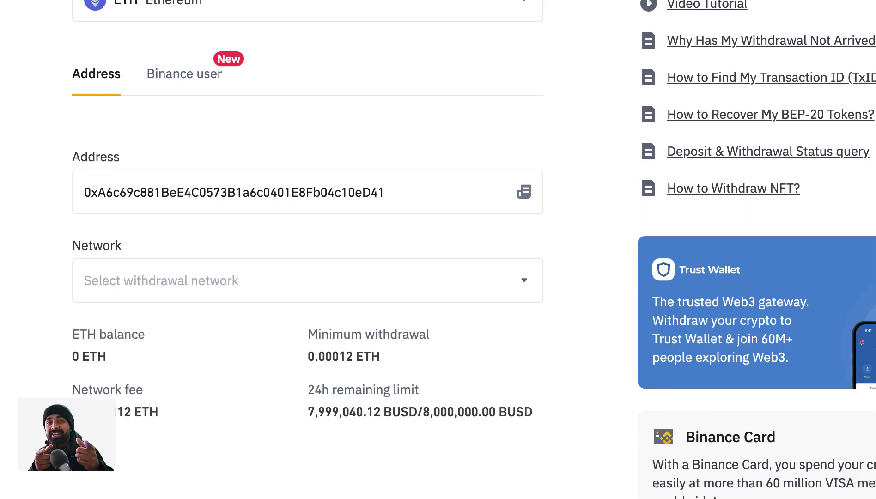
pyautogui.click(276, 293)
pyautogui.scroll(-1, 385, 364)
pyautogui.scroll(-3, 385, 363)
pyautogui.click(409, 300)
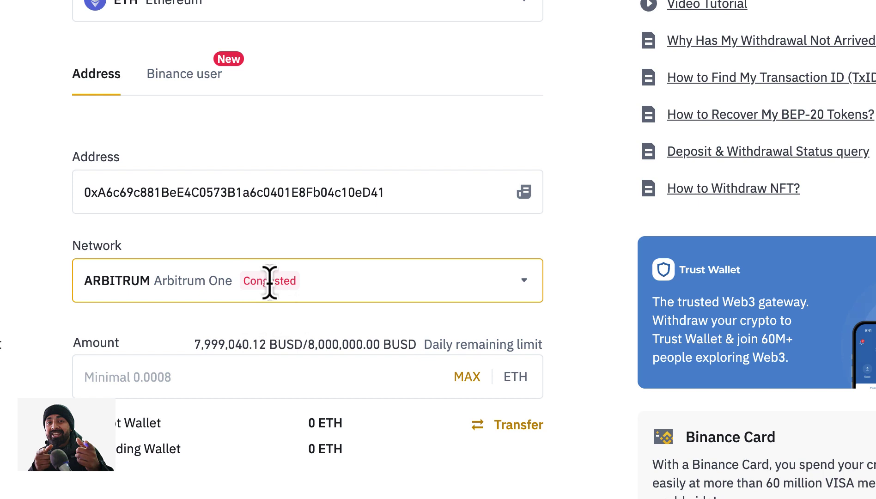
pyautogui.click(201, 379)
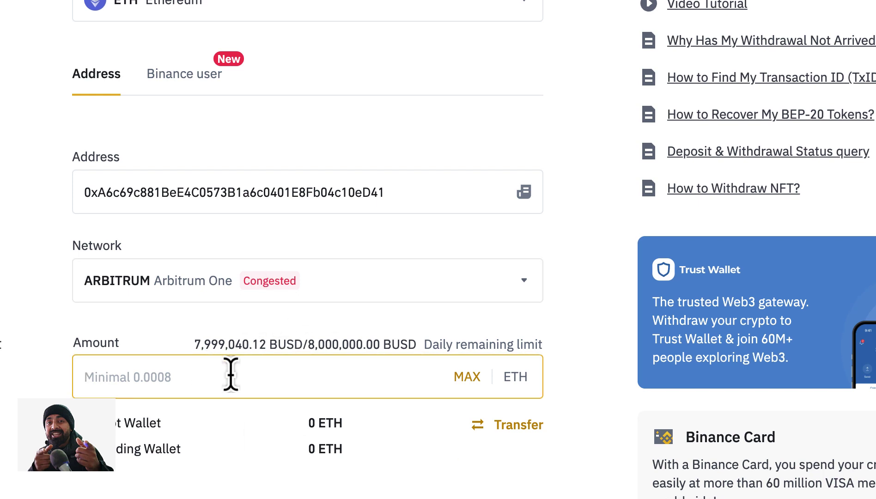
pyautogui.write('1')
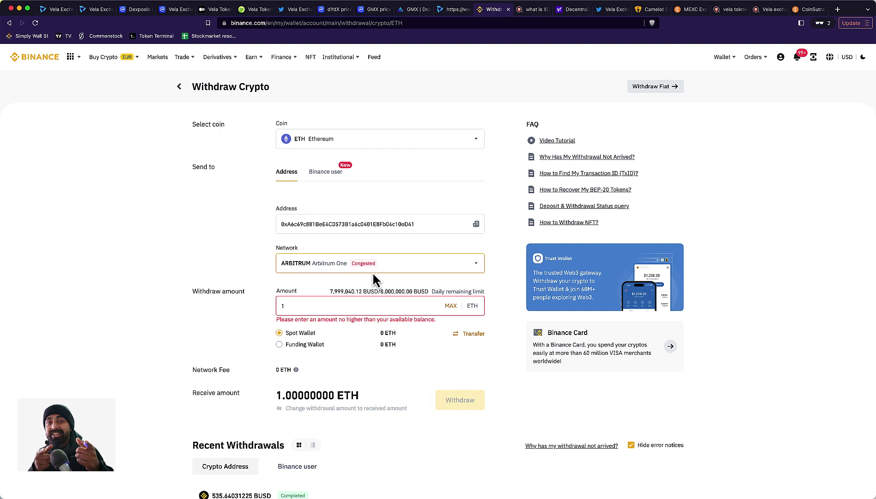
# Step: Scroll the withdrawal network list to compare Arbitrum One, Optimism, Ethereum and BNB fees
pyautogui.click(354, 264)
pyautogui.click(522, 184)
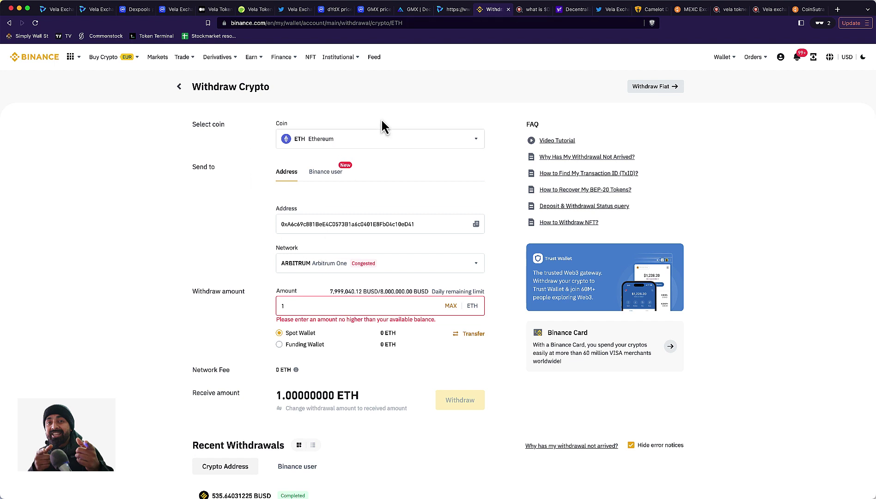
pyautogui.click(351, 269)
pyautogui.scroll(-3, 409, 315)
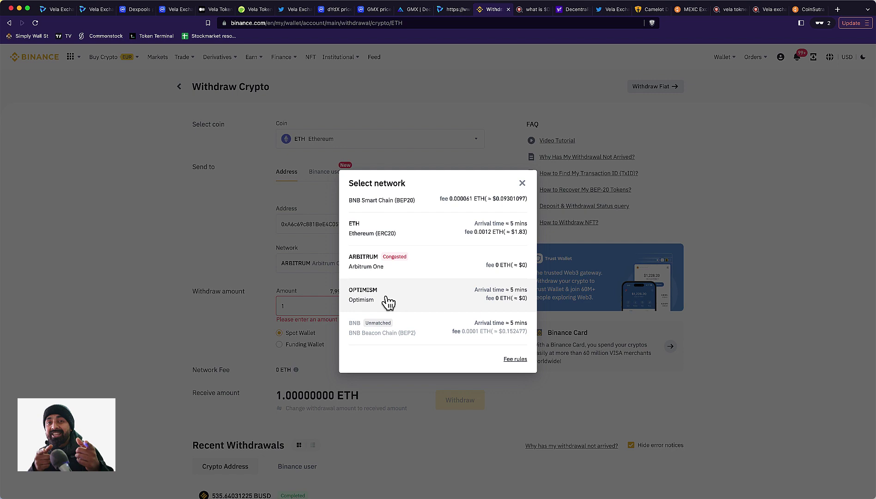
# Step: Keep Arbitrum One for the withdrawal and prepare a MetaMask swap of 1 ETH to USDC
pyautogui.click(397, 269)
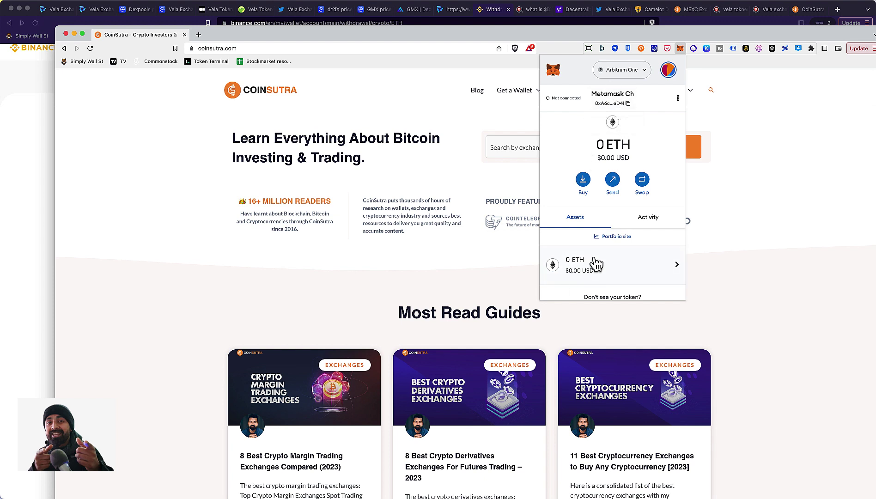
pyautogui.click(641, 181)
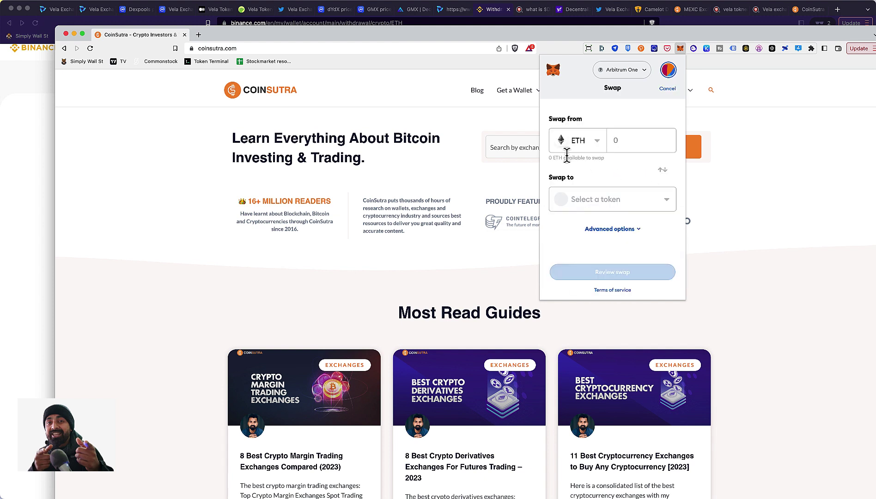
pyautogui.click(610, 200)
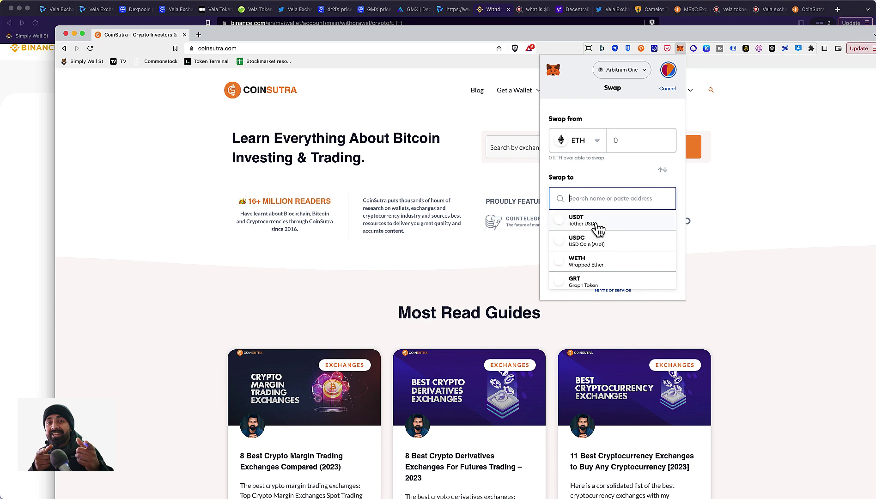
pyautogui.click(596, 250)
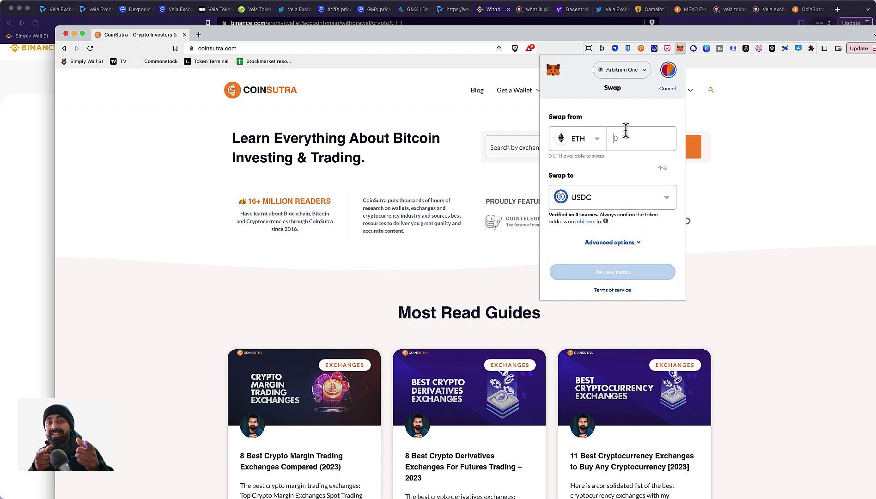
pyautogui.write('1')
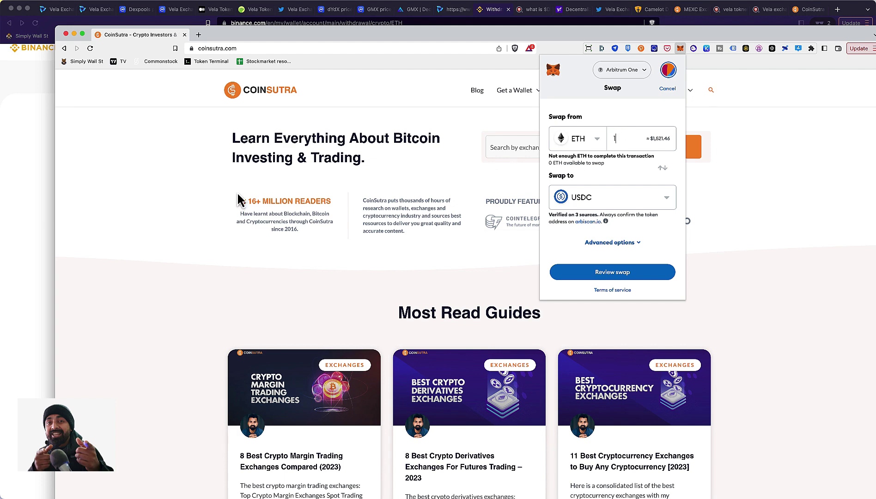
pyautogui.scroll(-1, 240, 201)
pyautogui.click(50, 210)
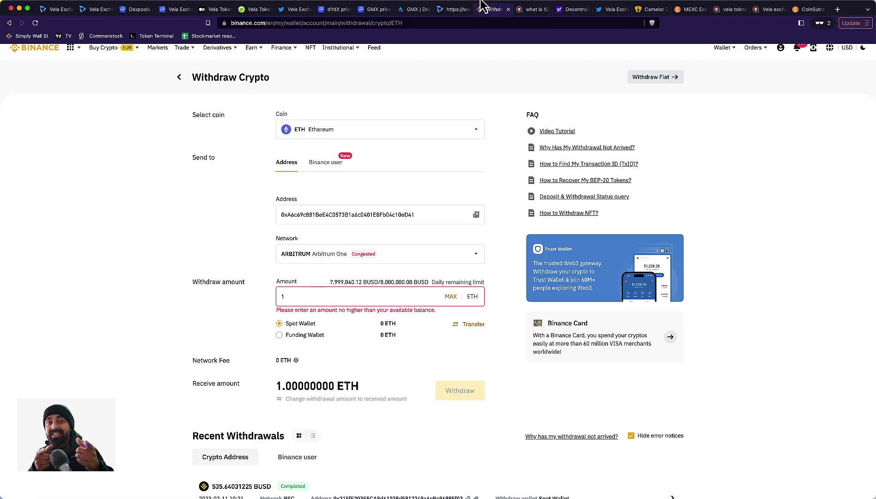
# Step: Enter a 1 USD Coin deposit, cancel it, and highlight the $49.88 exchange balance
pyautogui.click(97, 18)
pyautogui.click(52, 9)
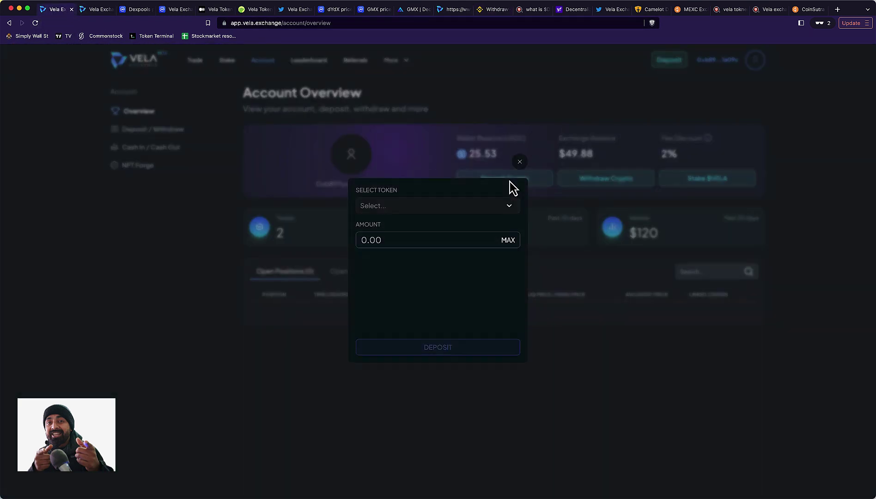
pyautogui.click(499, 209)
pyautogui.click(464, 231)
pyautogui.write('1')
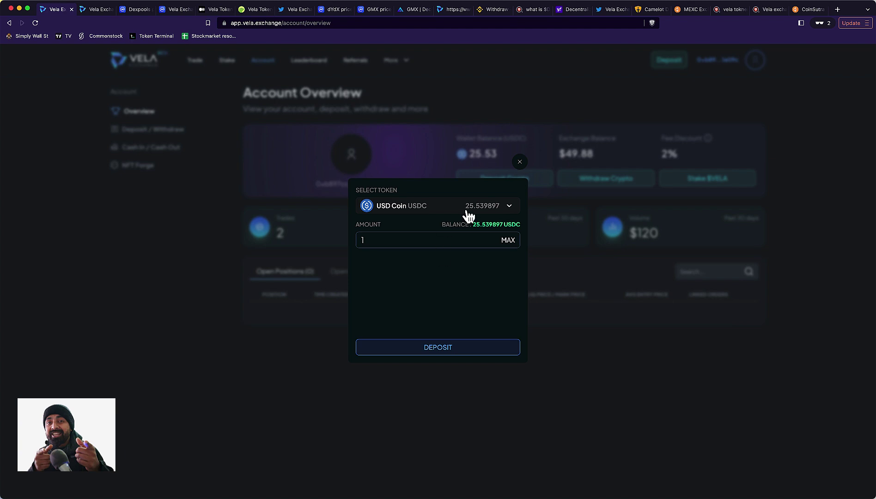
pyautogui.click(520, 162)
pyautogui.moveTo(559, 154); pyautogui.dragTo(608, 159)
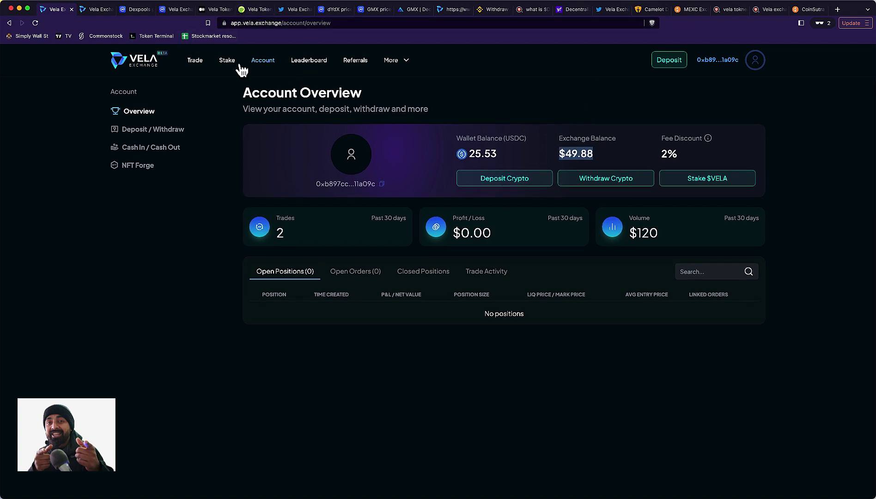
# Step: View the 1-month Top 50 leaderboard and VLP mint page, then CoinMarketCap's VELA price page
pyautogui.click(321, 64)
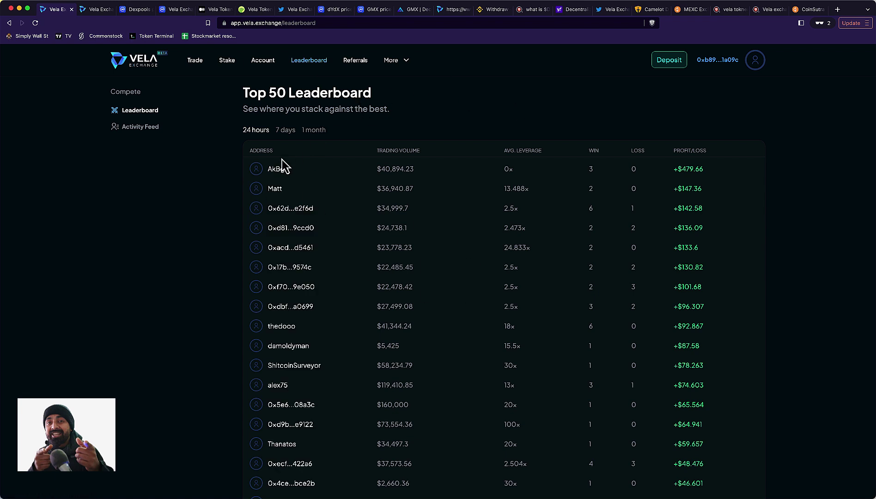
pyautogui.click(316, 132)
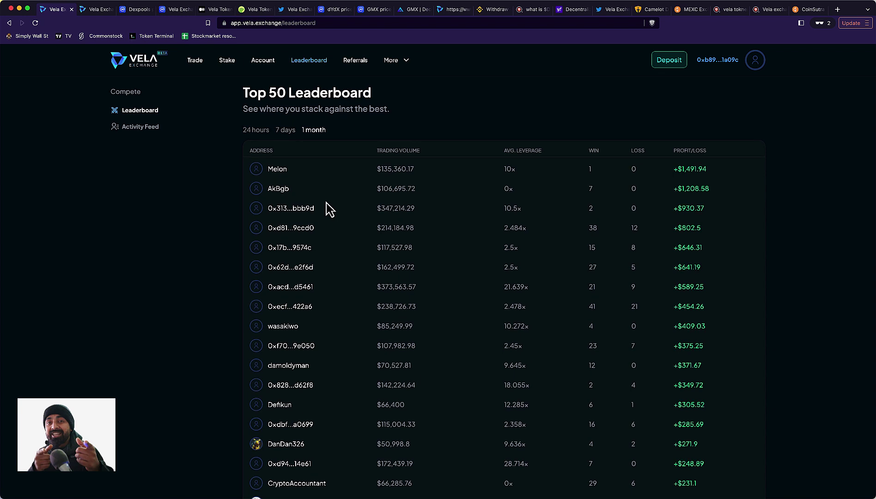
pyautogui.click(227, 63)
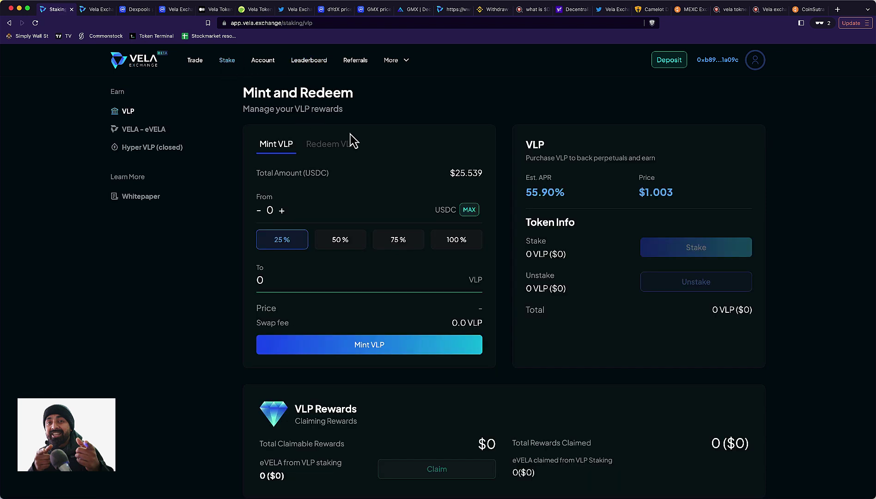
pyautogui.click(176, 9)
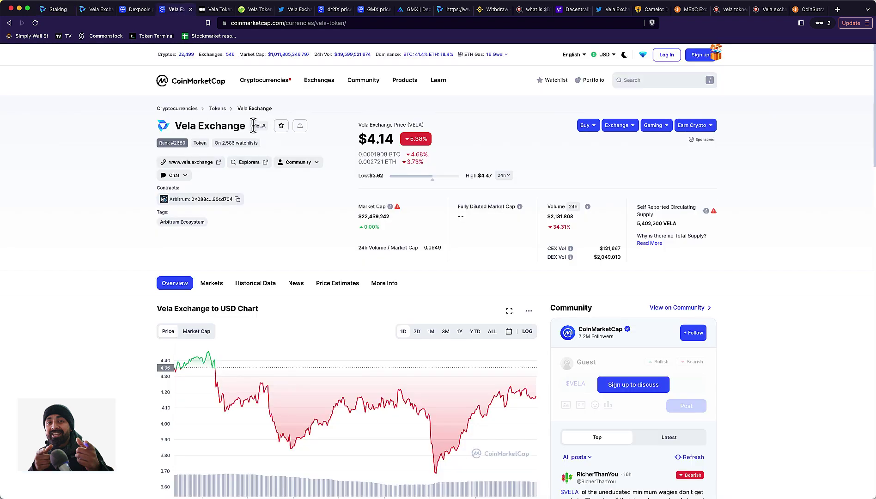
pyautogui.click(55, 10)
pyautogui.click(262, 63)
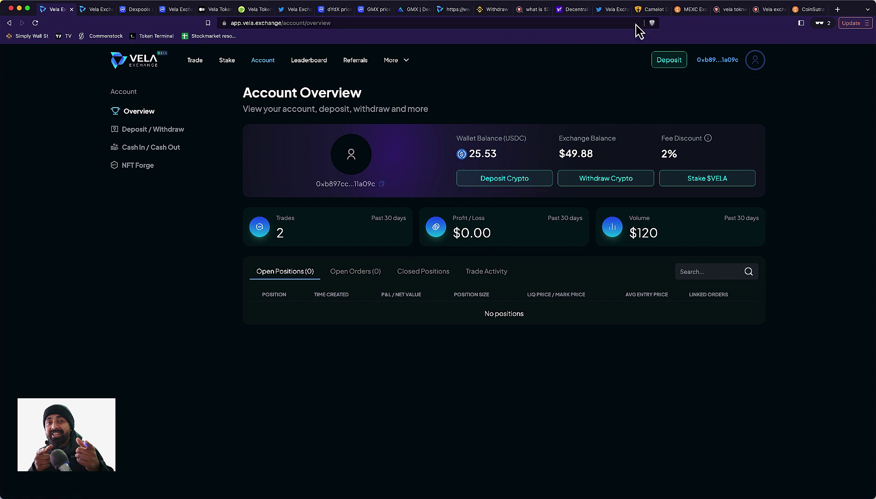
pyautogui.click(651, 9)
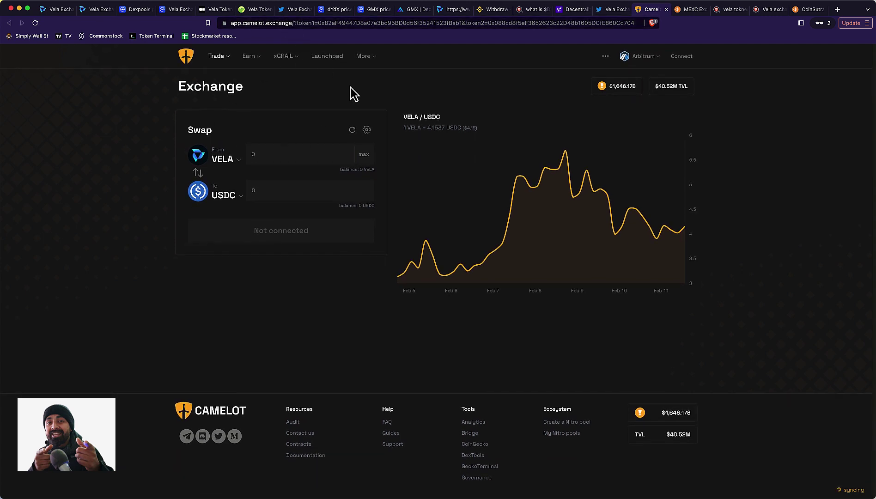
pyautogui.click(614, 9)
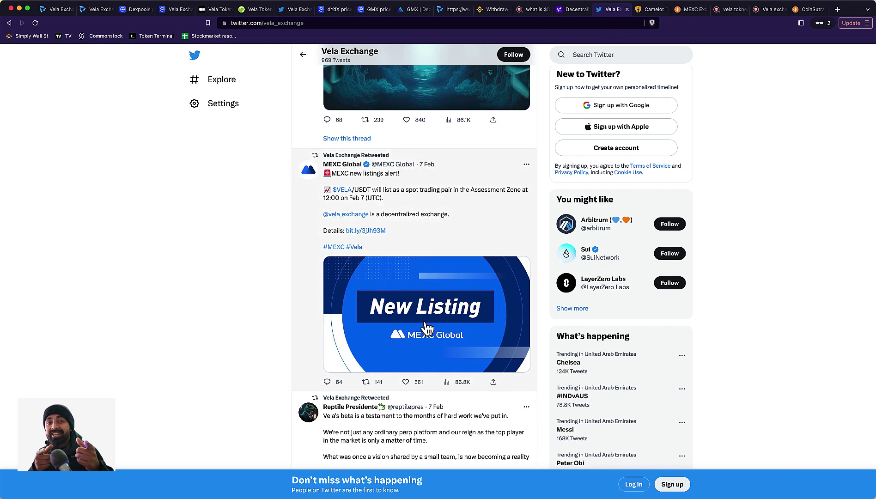
# Step: Look over the MEXC VELA/USDT listing tweet, then scroll through CoinSutra's MEXC Exchange review
pyautogui.scroll(1, 423, 319)
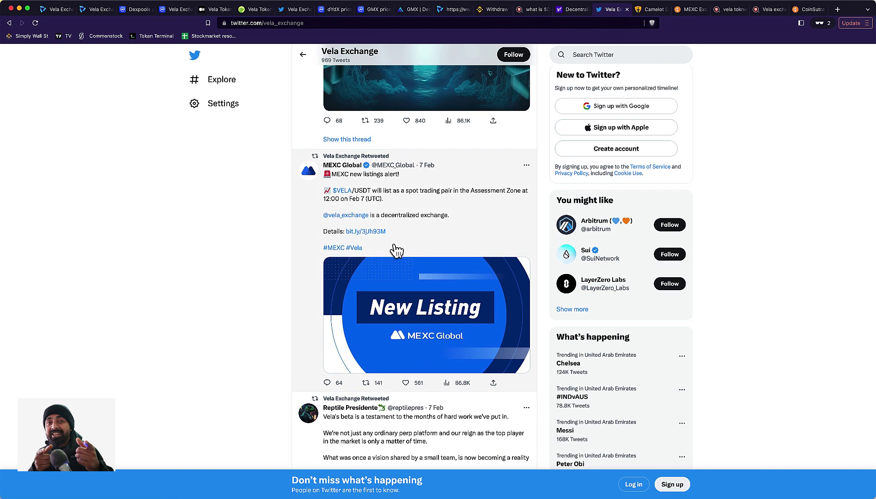
pyautogui.click(690, 9)
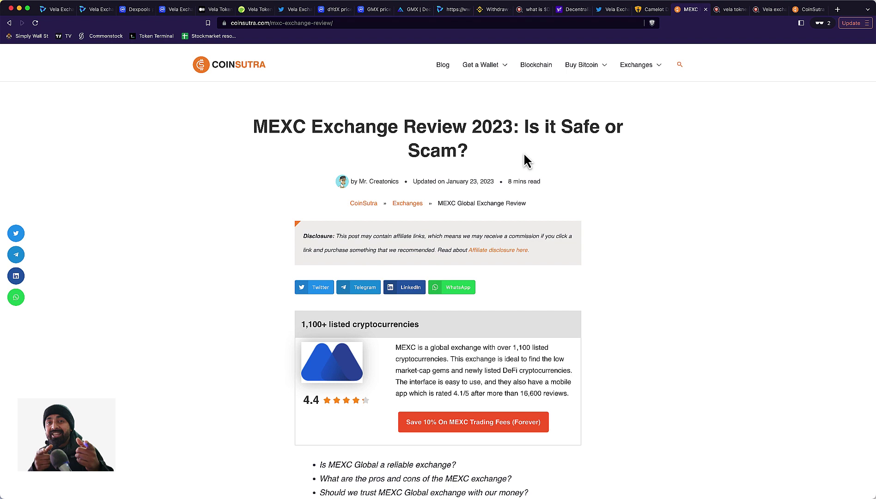
pyautogui.scroll(-1, 366, 72)
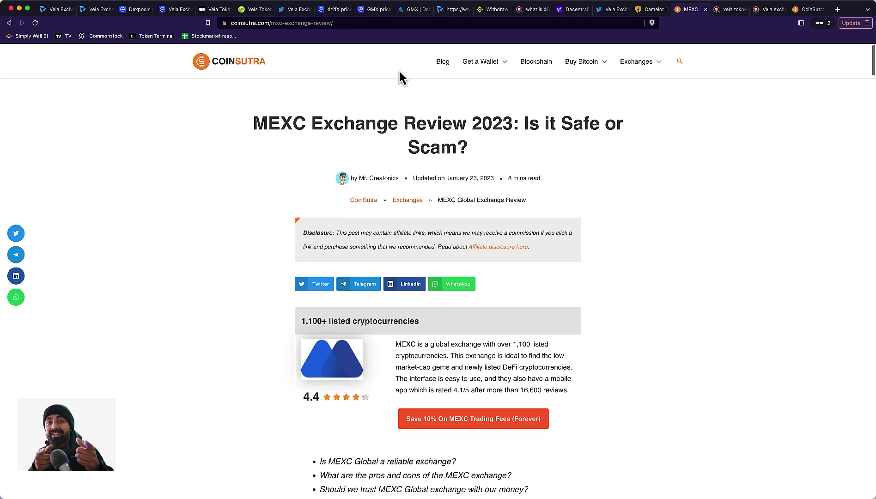
pyautogui.scroll(-1, 398, 69)
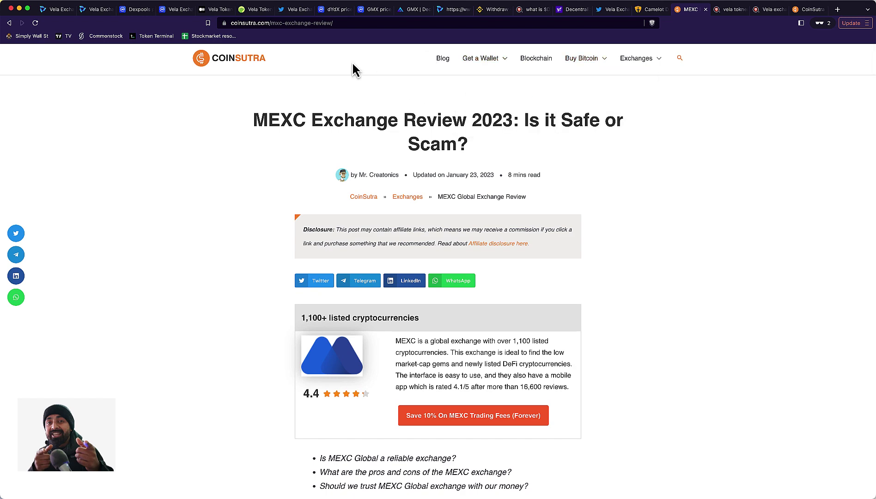
pyautogui.scroll(-1, 234, 66)
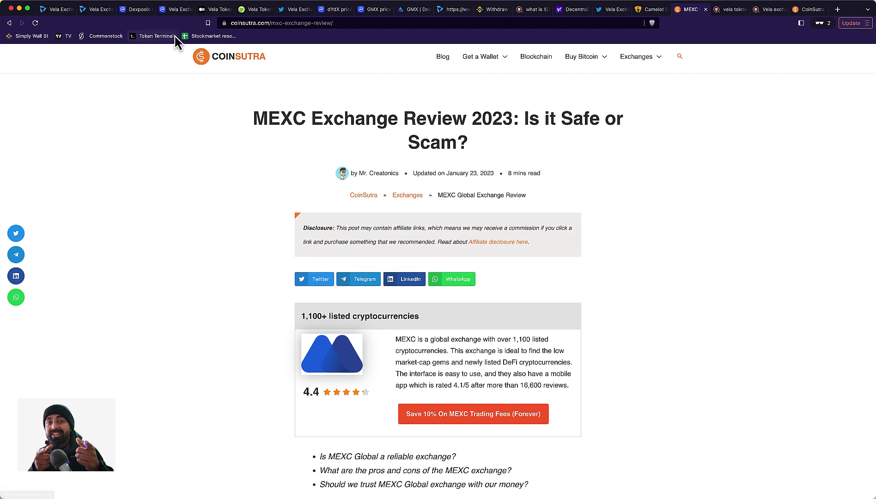
# Step: Open the Stake $VELA page and scroll through the VELA and eVELA Token Info cards
pyautogui.press('super+1')
pyautogui.click(710, 183)
pyautogui.scroll(-1, 385, 217)
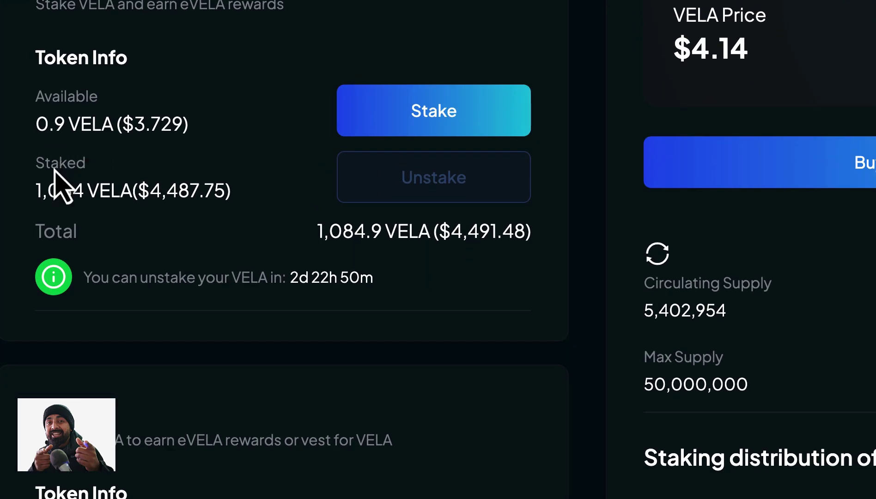
pyautogui.scroll(-1, 219, 195)
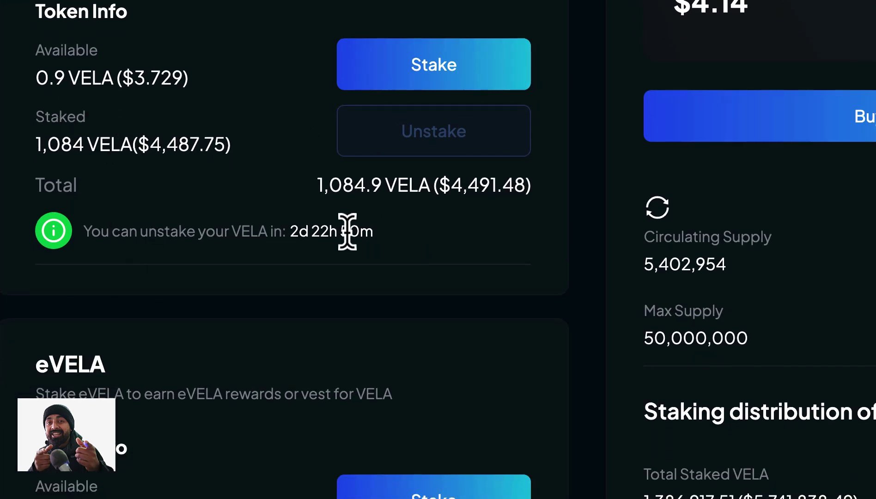
pyautogui.scroll(-2, 249, 237)
pyautogui.scroll(3, 250, 239)
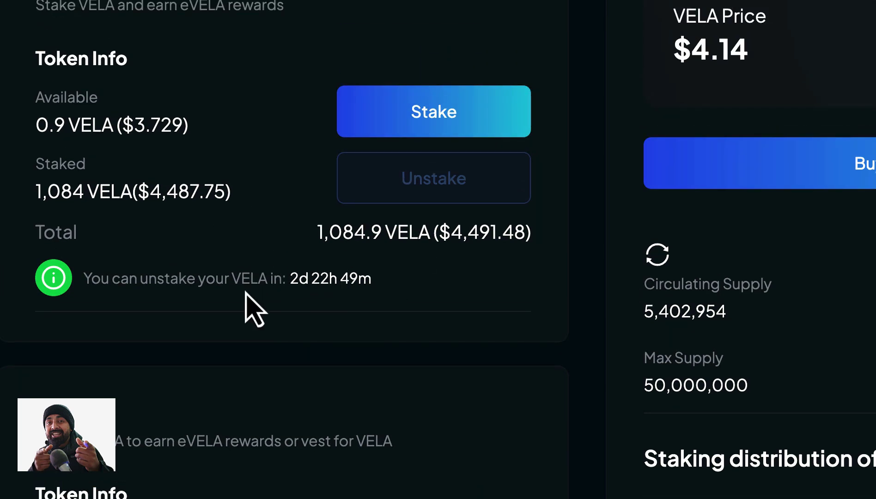
pyautogui.scroll(1, 346, 276)
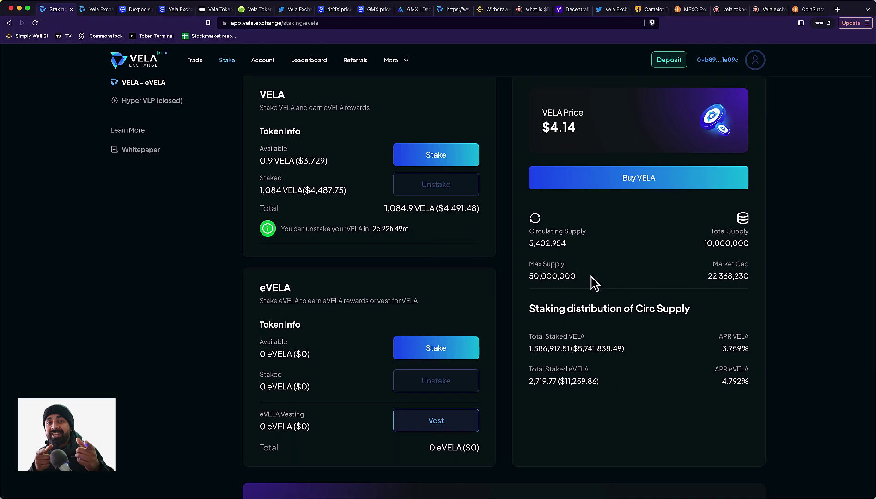
# Step: Glance at the Vela tokenomics Twitter thread, then open the Vela Tokenomics article on Medium
pyautogui.click(292, 10)
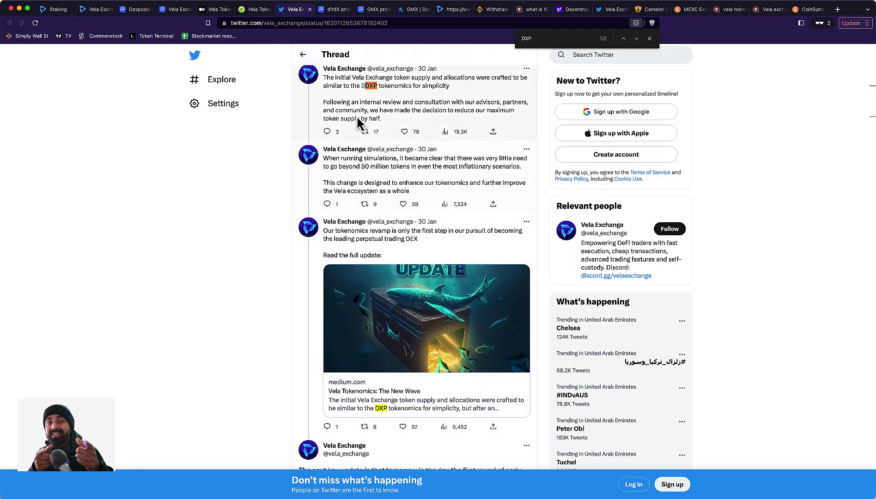
pyautogui.scroll(1, 355, 178)
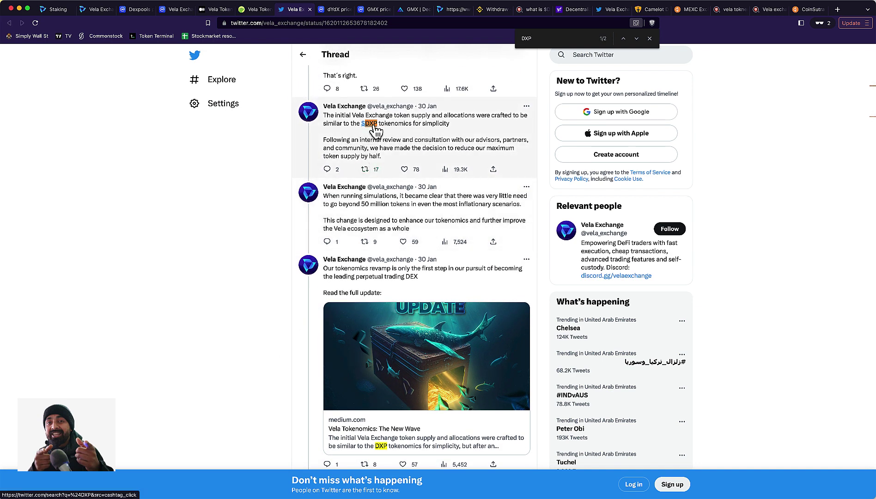
pyautogui.click(215, 9)
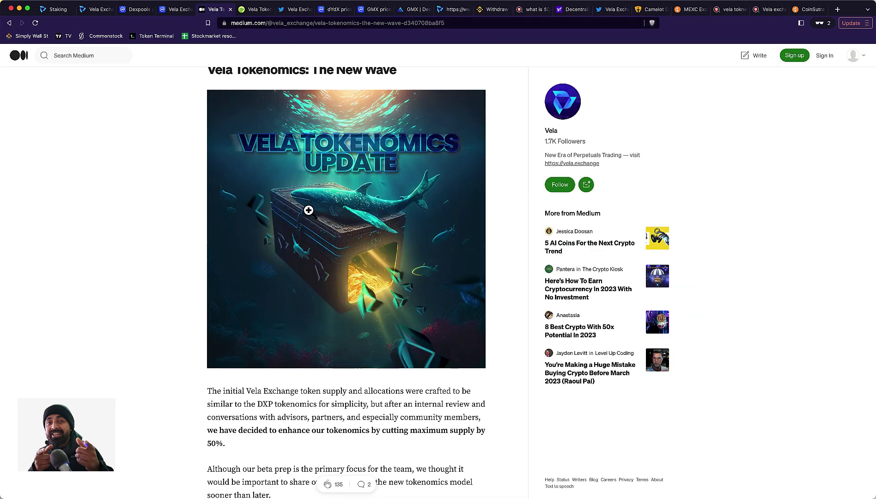
pyautogui.scroll(-3, 307, 209)
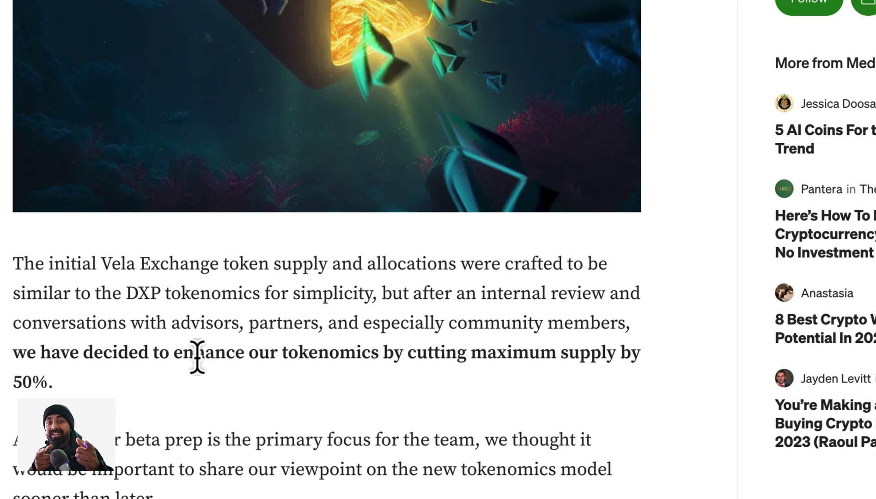
# Step: Highlight the tokenomics passages, including cutting maximum supply by 50%, then move to Dexpools
pyautogui.moveTo(283, 321); pyautogui.dragTo(438, 319)
pyautogui.click(402, 357)
pyautogui.moveTo(427, 352); pyautogui.dragTo(59, 386)
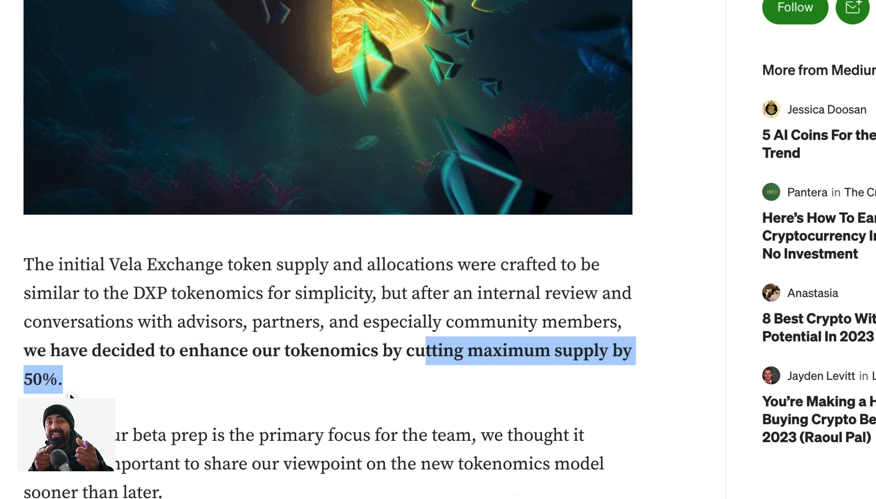
pyautogui.click(69, 395)
pyautogui.scroll(-3, 424, 313)
pyautogui.moveTo(433, 315); pyautogui.dragTo(316, 329)
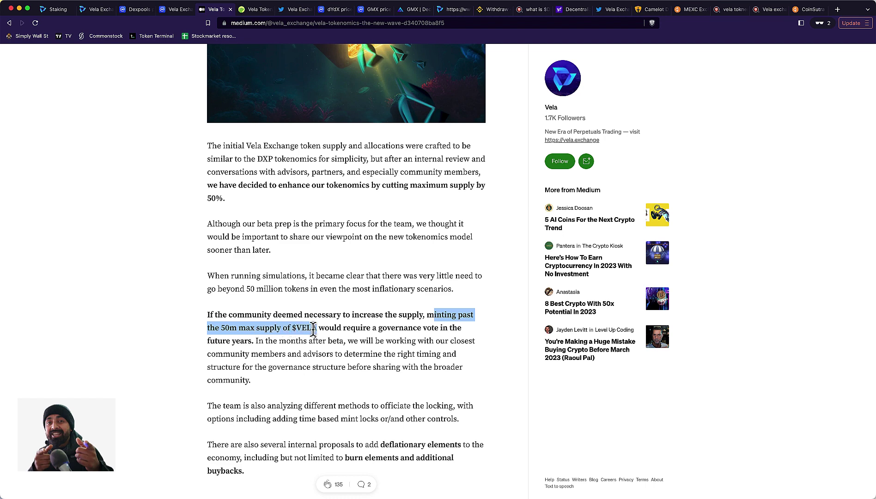
pyautogui.click(137, 11)
# Step: Switch through the Vela tabs to the staking page showing 1,084 VELA staked, then open the whitepaper
pyautogui.click(94, 13)
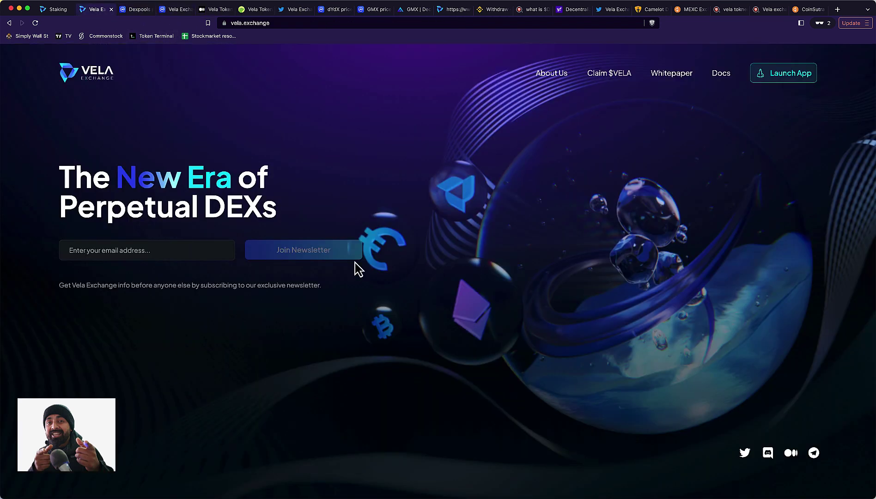
pyautogui.click(176, 11)
pyautogui.click(49, 13)
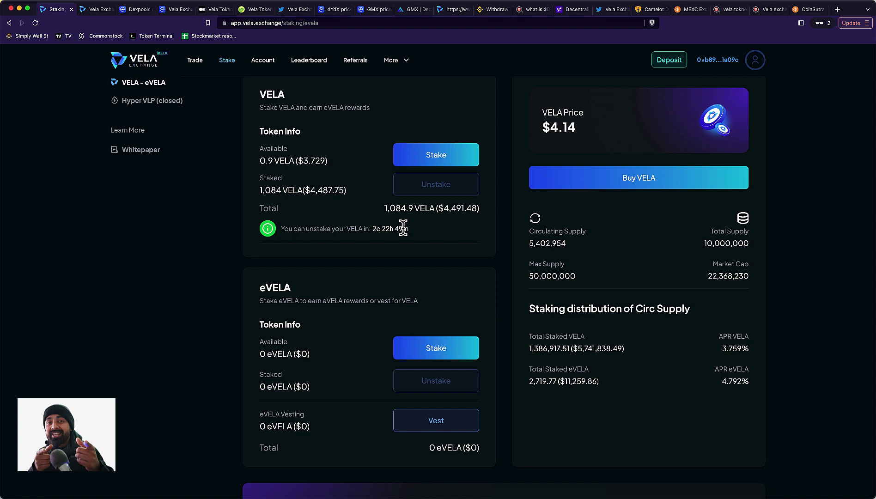
pyautogui.scroll(-1, 401, 227)
pyautogui.keyDown('super'); pyautogui.click(139, 131); pyautogui.keyUp('super')
# Step: Browse the new Vela docs pages to the $VELA Distribution tokenomics chart
pyautogui.click(87, 10)
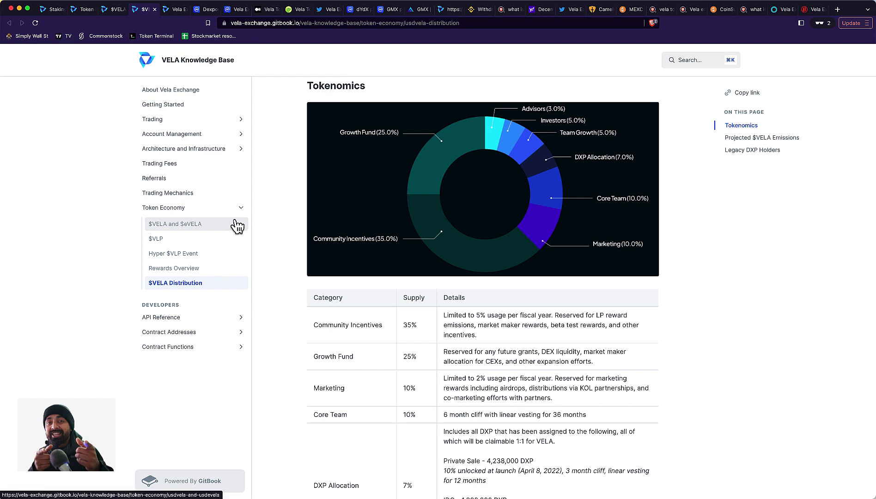
pyautogui.scroll(-1, 237, 222)
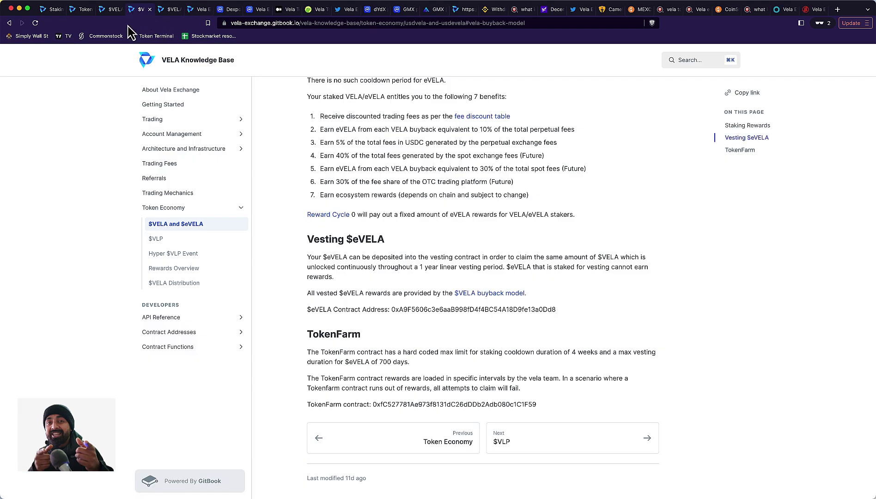
pyautogui.click(104, 11)
pyautogui.click(83, 10)
pyautogui.click(167, 10)
pyautogui.click(181, 283)
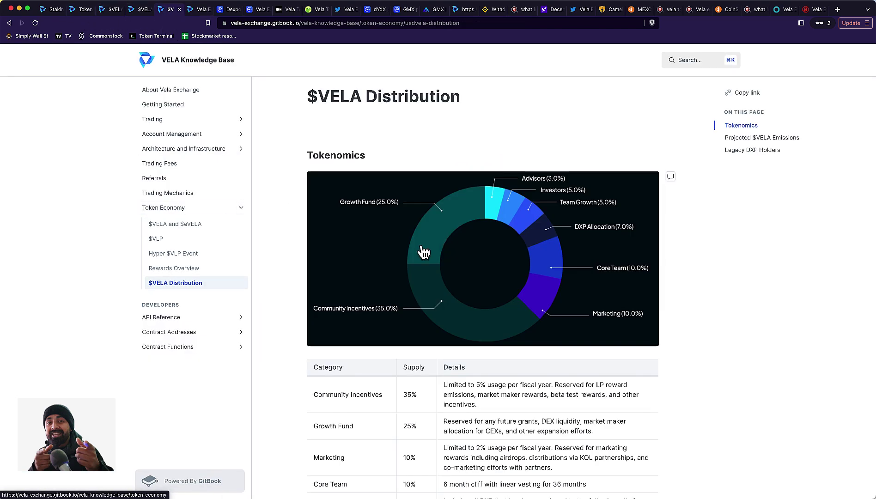
pyautogui.scroll(-2, 411, 253)
pyautogui.scroll(1, 410, 252)
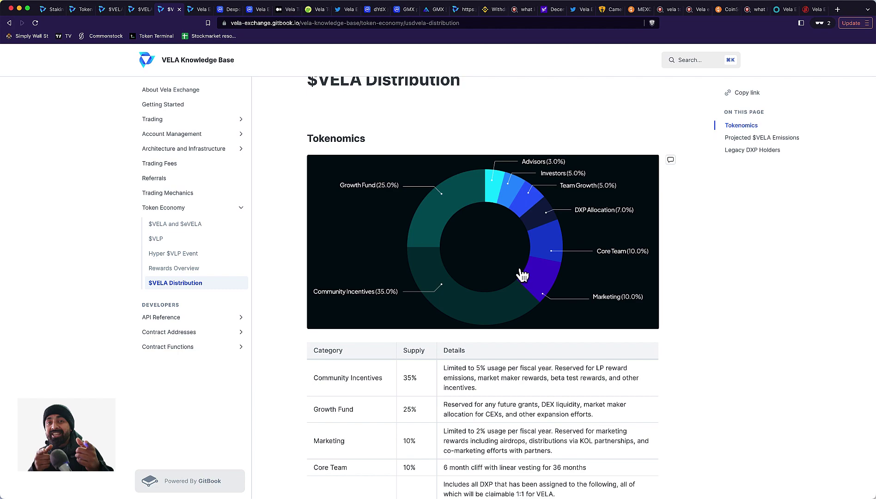
# Step: Highlight the DXP Allocation terms, noting DXP is claimable 1:1 for VELA
pyautogui.scroll(-5, 521, 275)
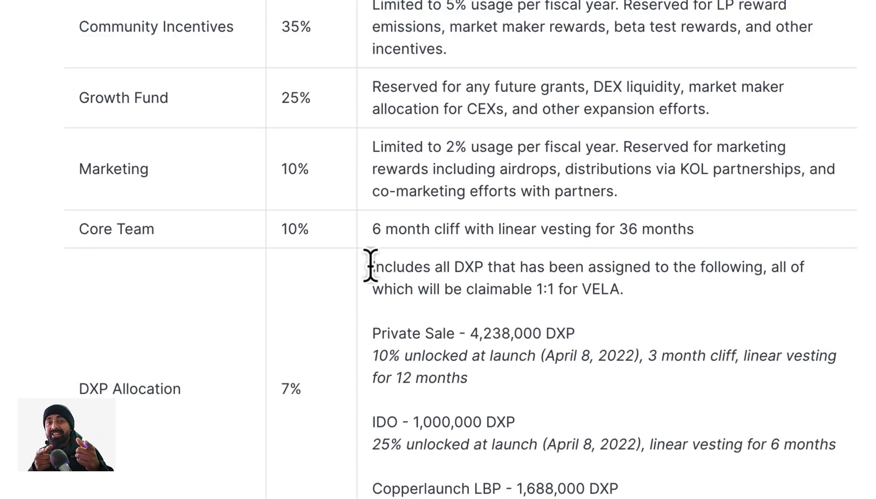
pyautogui.moveTo(391, 327); pyautogui.dragTo(580, 327)
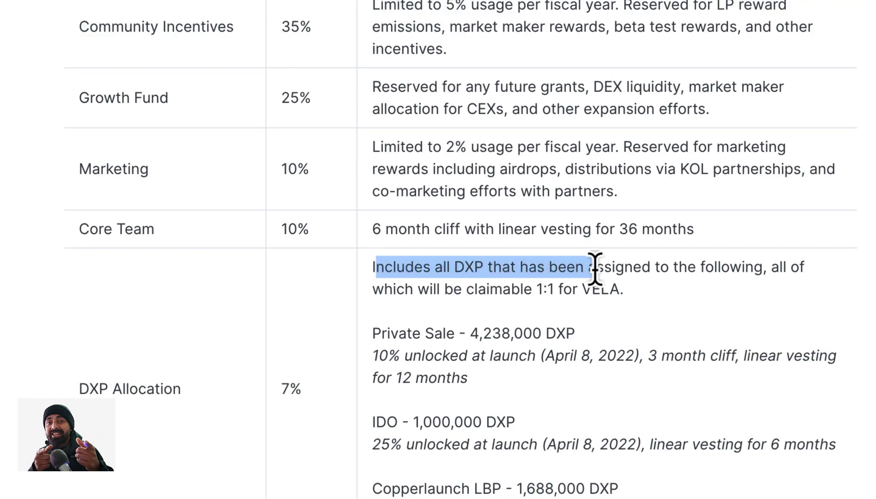
pyautogui.moveTo(594, 268); pyautogui.dragTo(815, 273)
pyautogui.moveTo(437, 288); pyautogui.dragTo(624, 290)
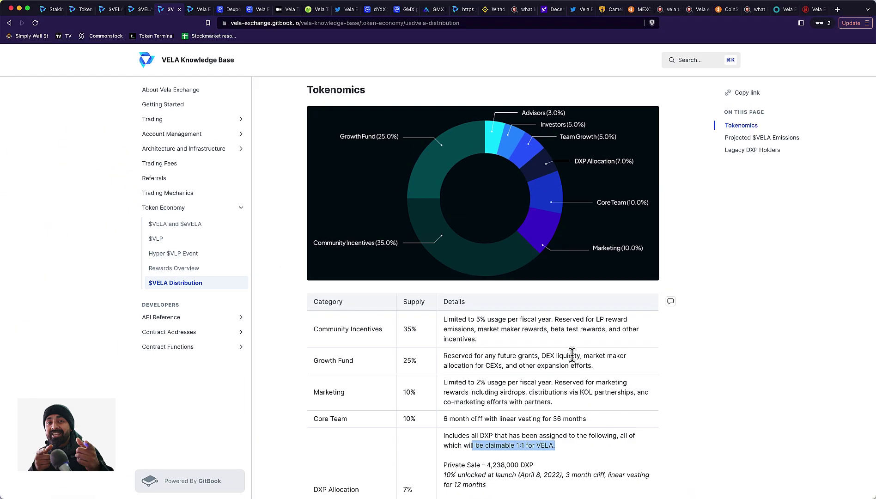
# Step: Scroll through the emissions details, then go back to the Vela staking page
pyautogui.scroll(-3, 571, 354)
pyautogui.scroll(2, 544, 370)
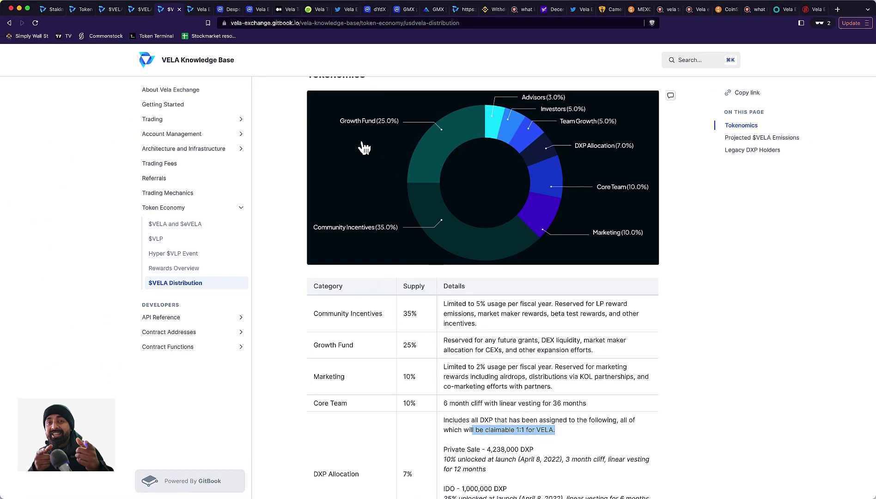
pyautogui.scroll(-15, 355, 138)
pyautogui.scroll(15, 311, 97)
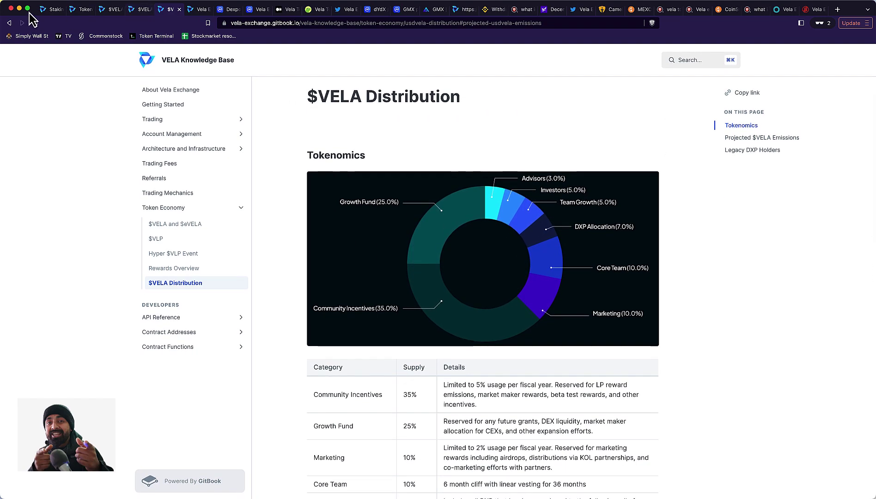
pyautogui.click(48, 10)
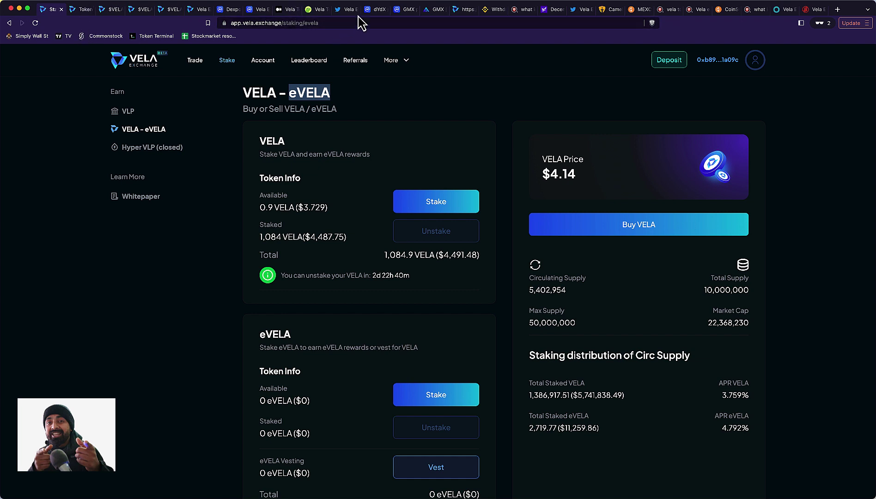
# Step: Review CoinMarketCap's GMX page, then dYdX's page and its other contract addresses
pyautogui.click(405, 11)
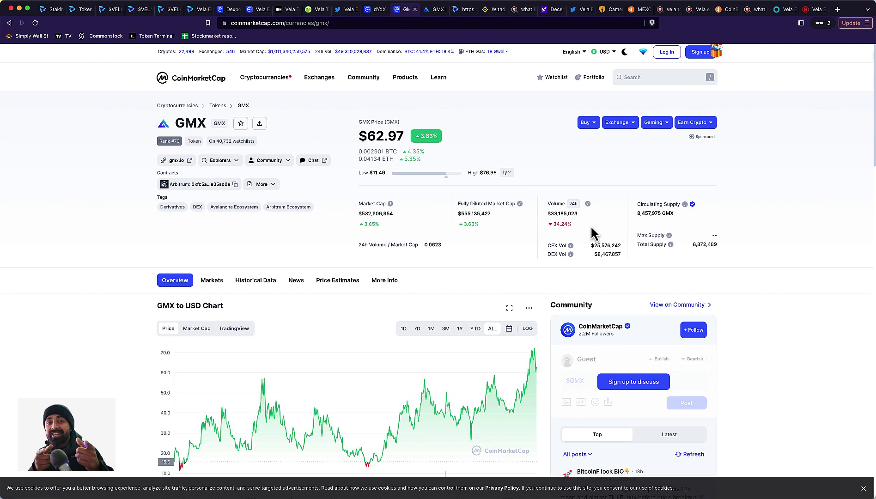
pyautogui.scroll(-1, 432, 205)
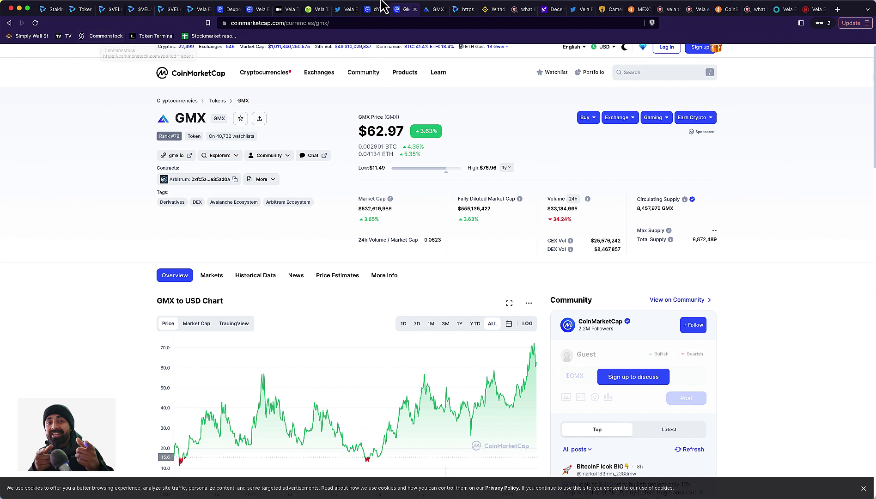
pyautogui.click(367, 14)
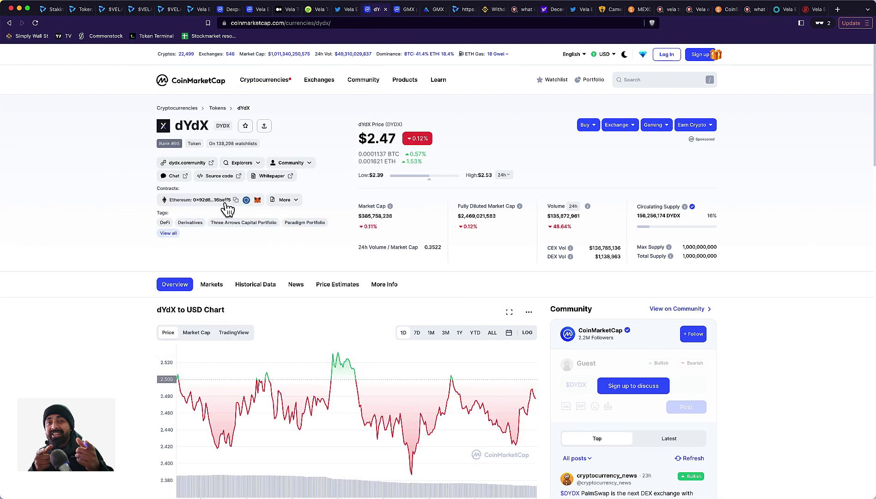
pyautogui.click(286, 202)
pyautogui.scroll(-1, 167, 124)
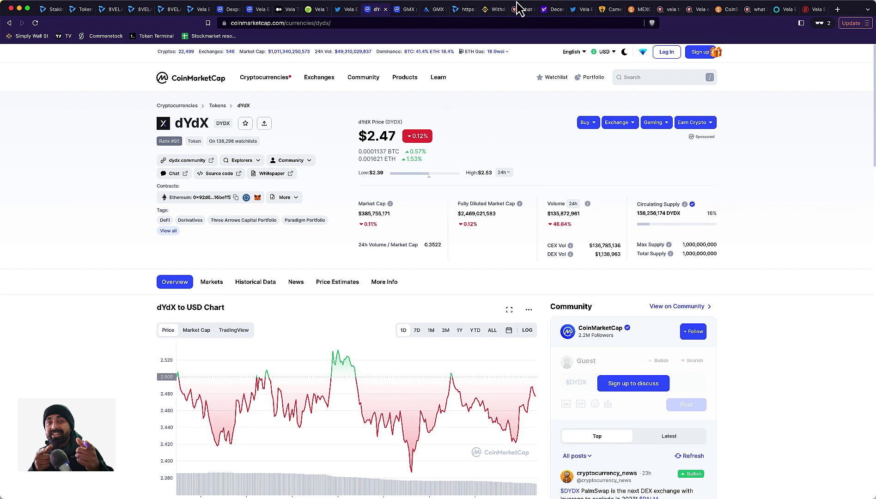
# Step: Highlight the Yahoo Finance passage on Trader Joe expanding to Arbitrum in 2023
pyautogui.click(552, 9)
pyautogui.scroll(-15, 406, 198)
pyautogui.scroll(2, 407, 204)
pyautogui.scroll(8, 407, 205)
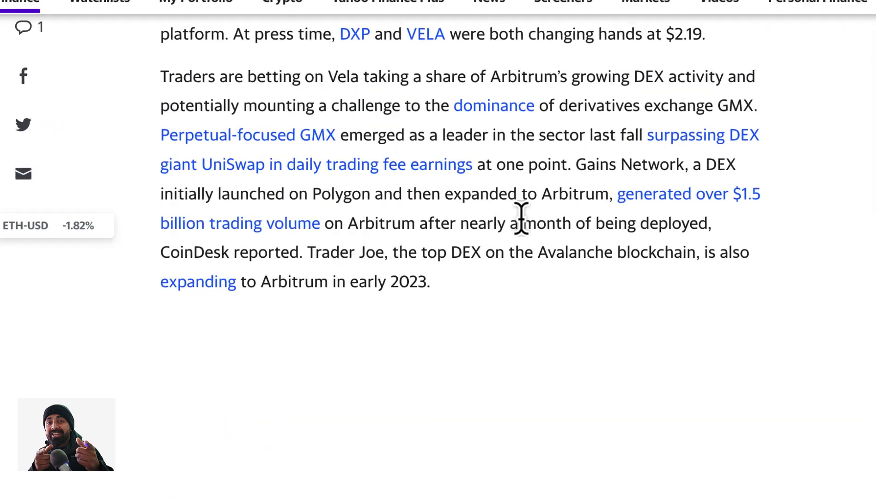
pyautogui.moveTo(308, 253); pyautogui.dragTo(389, 252)
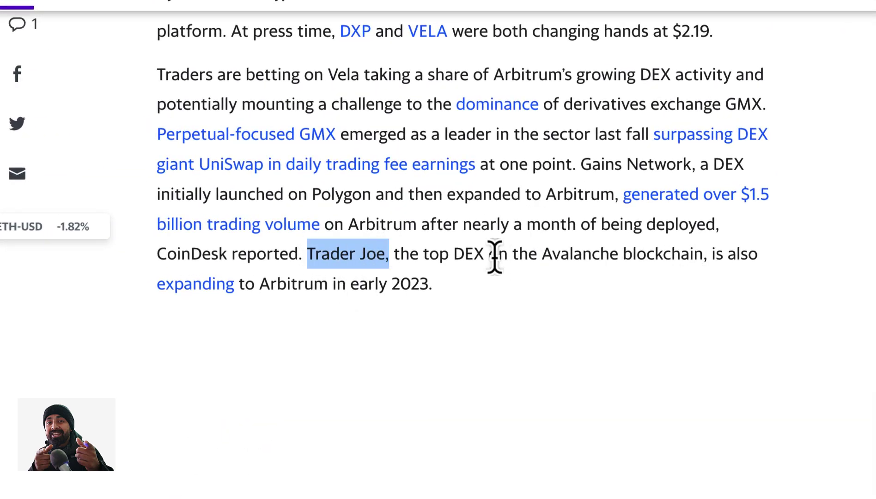
pyautogui.moveTo(410, 284); pyautogui.dragTo(451, 312)
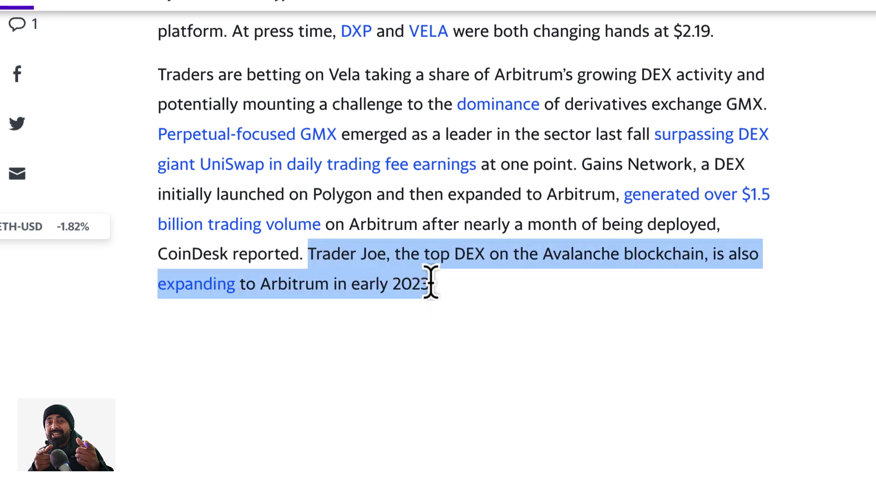
pyautogui.moveTo(430, 284); pyautogui.dragTo(379, 259)
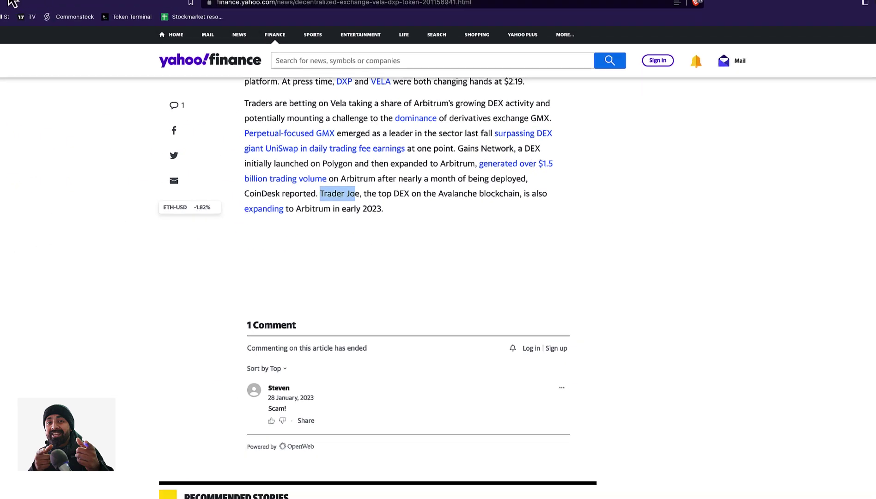
# Step: Return to Vela staking, open Trade, and show the BTC/USD token list
pyautogui.click(81, 12)
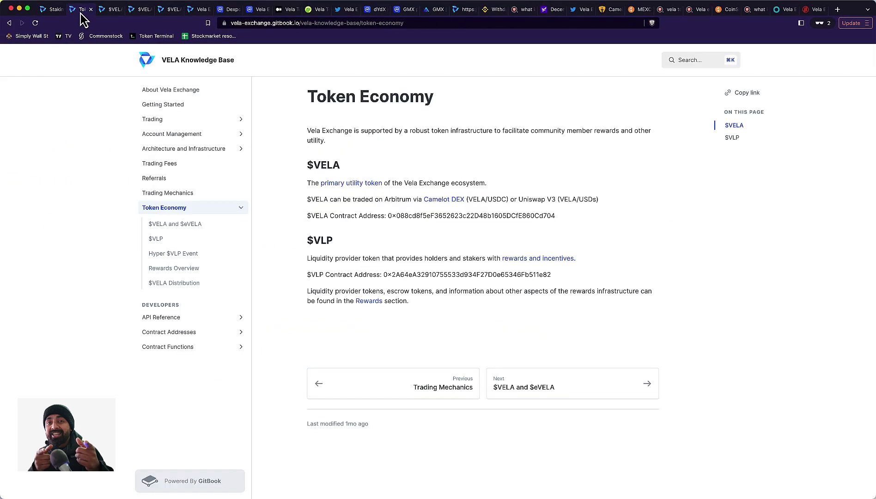
pyautogui.click(106, 11)
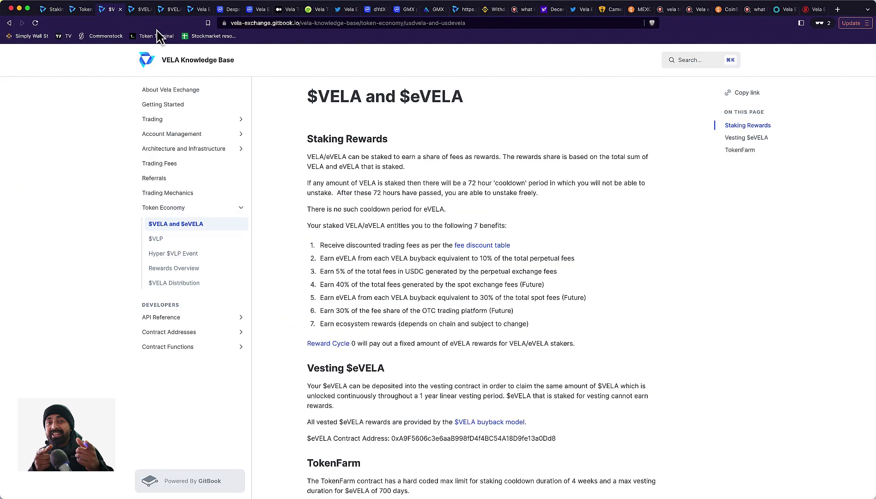
pyautogui.click(54, 11)
pyautogui.click(200, 63)
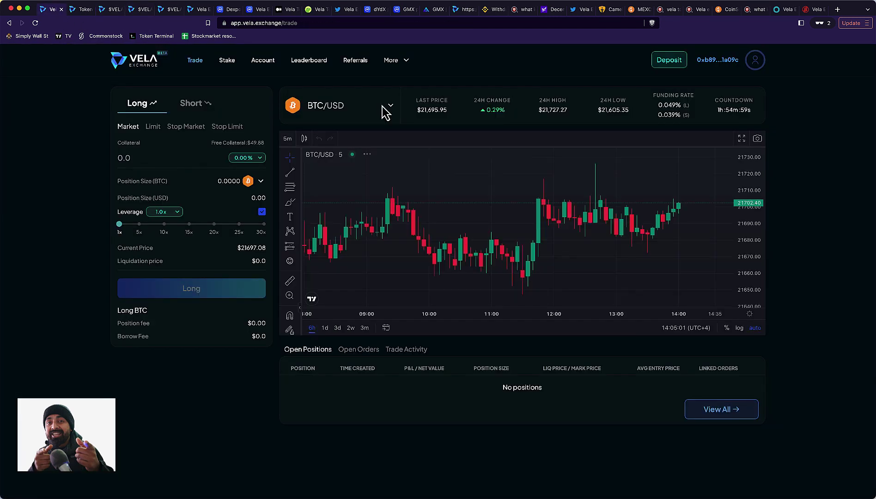
pyautogui.click(385, 111)
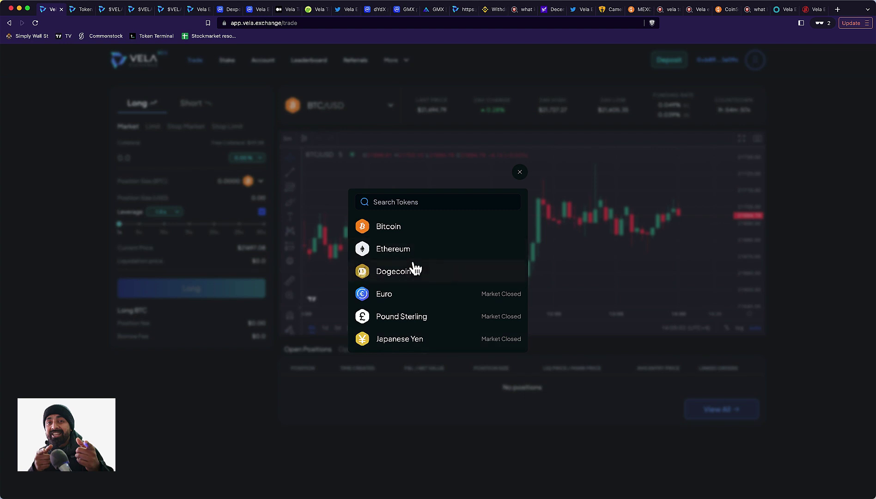